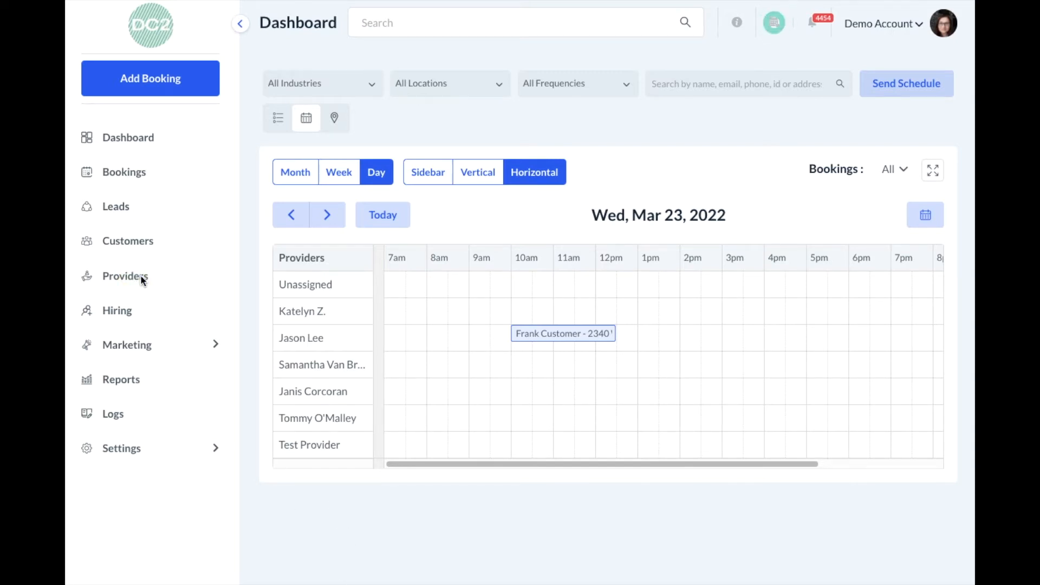
Step: Start adding a new individual service provider from the providers list
mouse_move(141, 274)
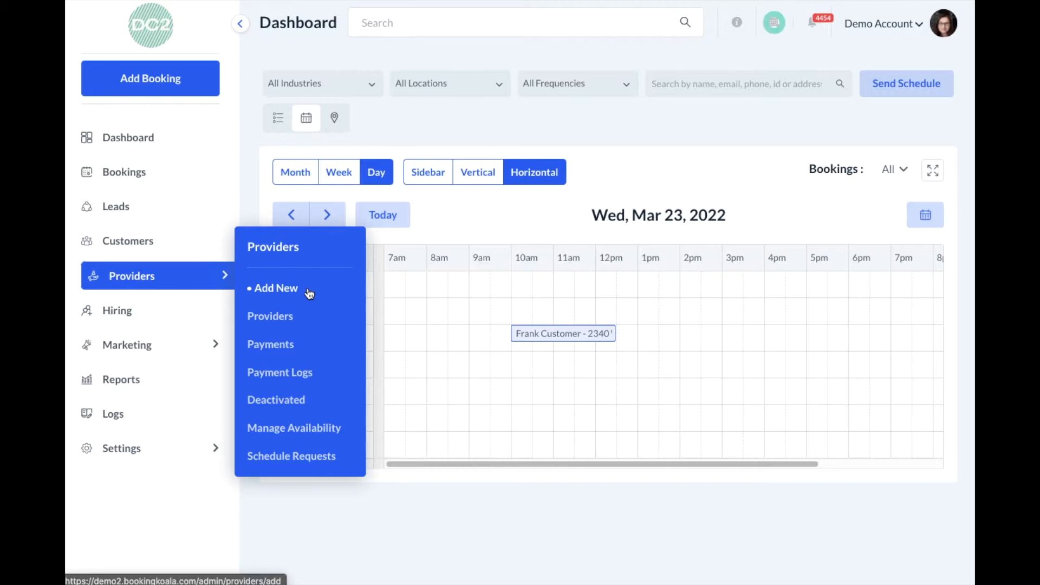
click(298, 324)
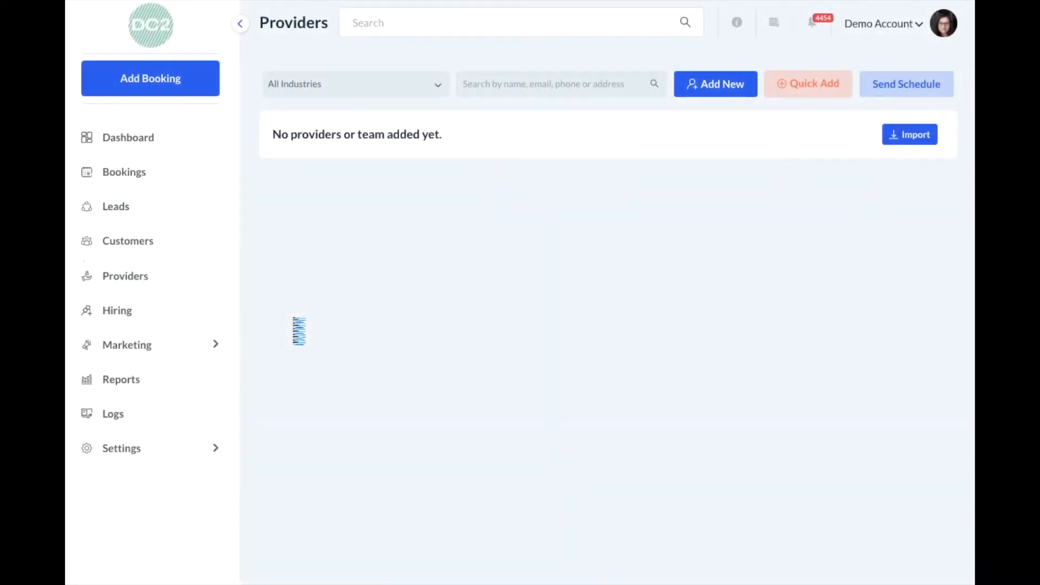
click(712, 85)
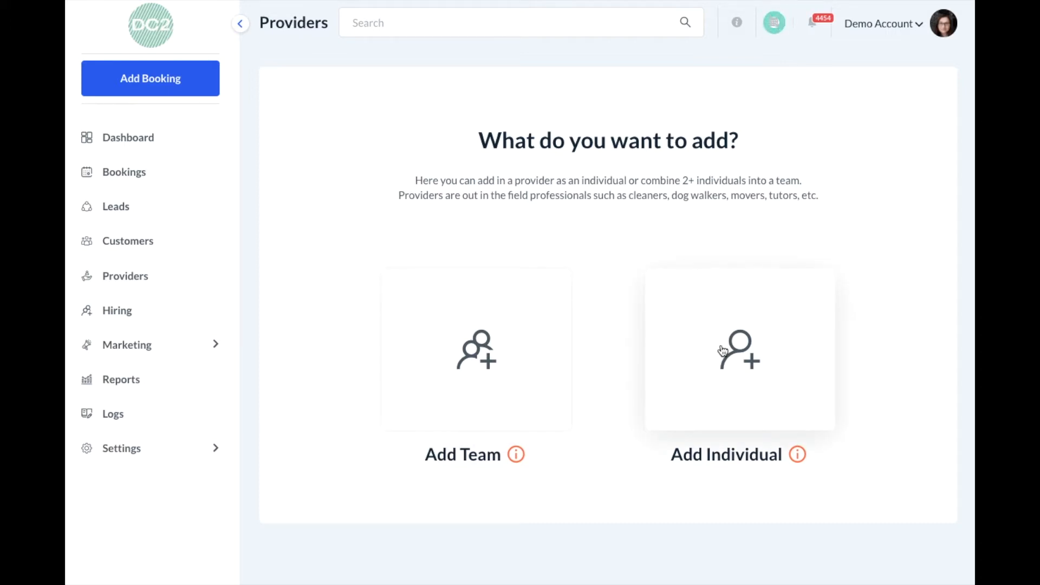
click(695, 338)
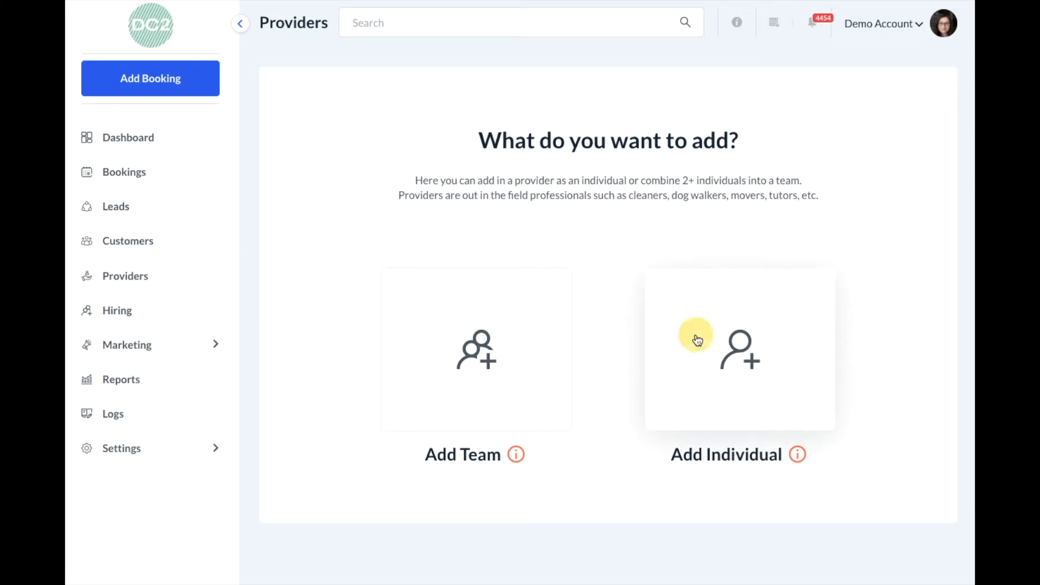
Step: Fill in the new provider's first and last name, email address, phone number, address and apartment number
click(465, 177)
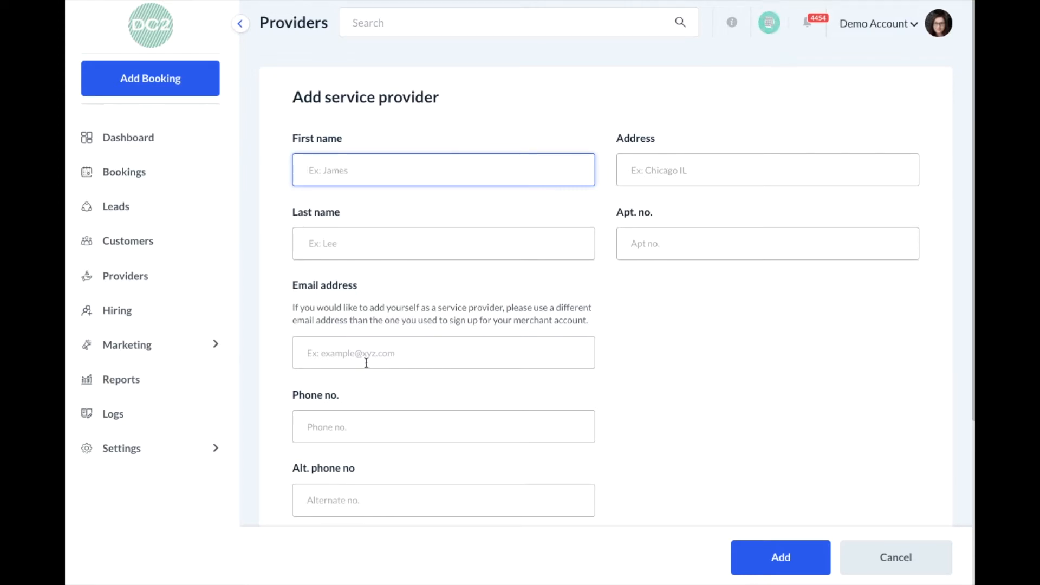
scroll(343, 362, down, 2)
scroll(344, 363, down, 2)
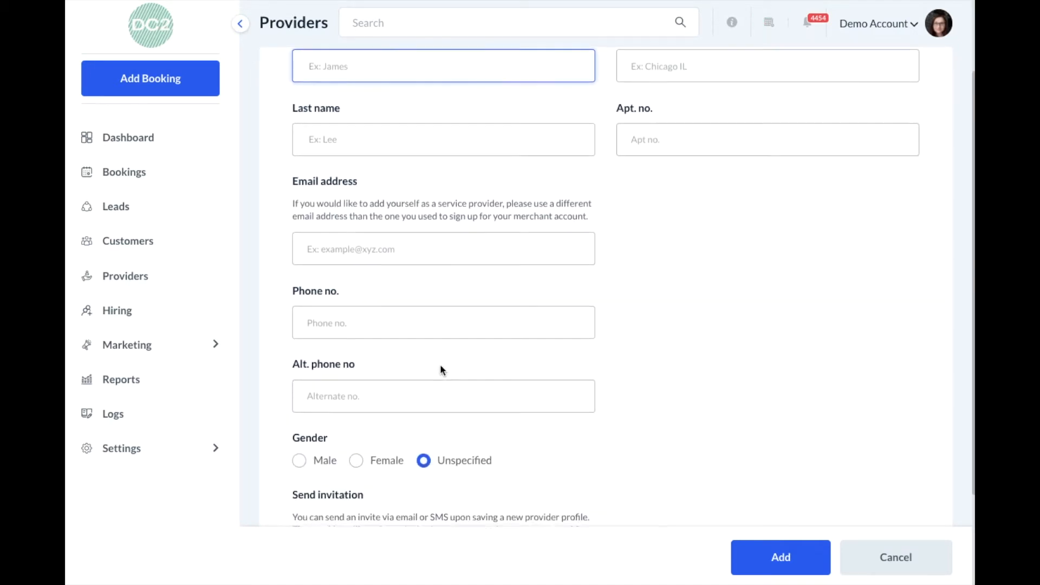
scroll(439, 366, down, 3)
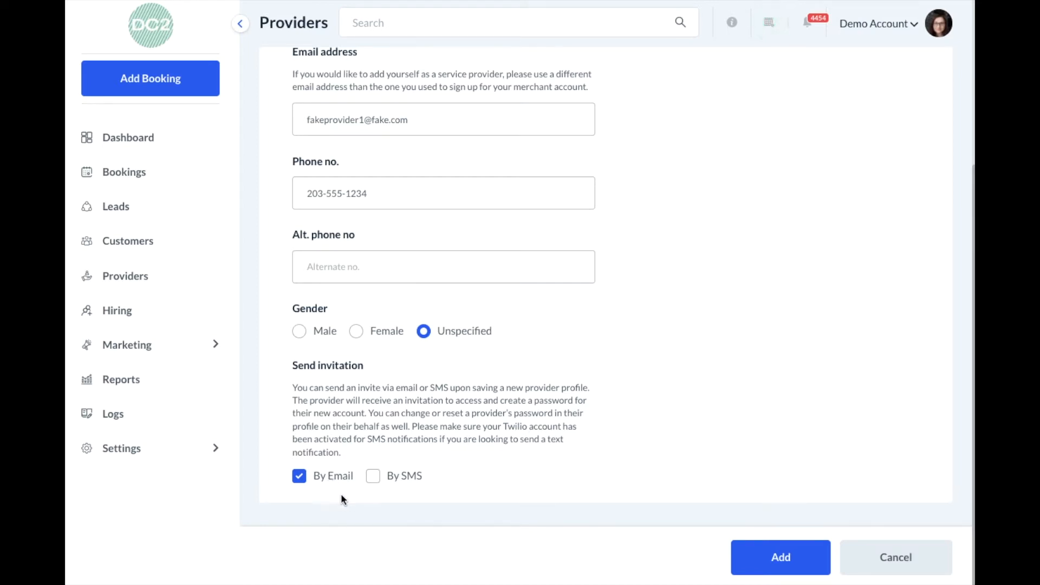
Step: Toggle the email invitation for the new provider, check the entered details and add the provider
click(301, 480)
scroll(624, 397, up, 5)
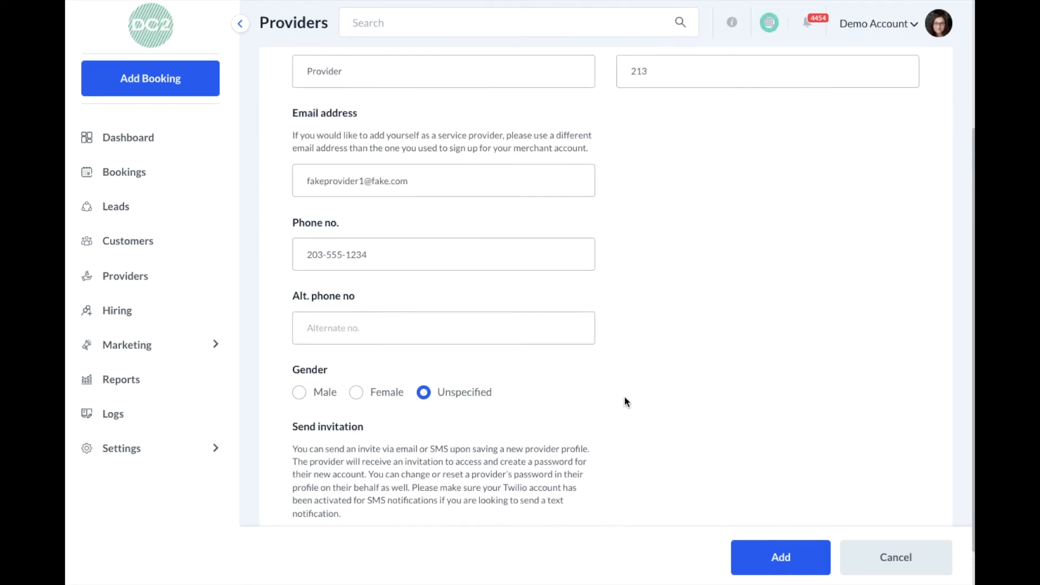
scroll(625, 400, down, 1)
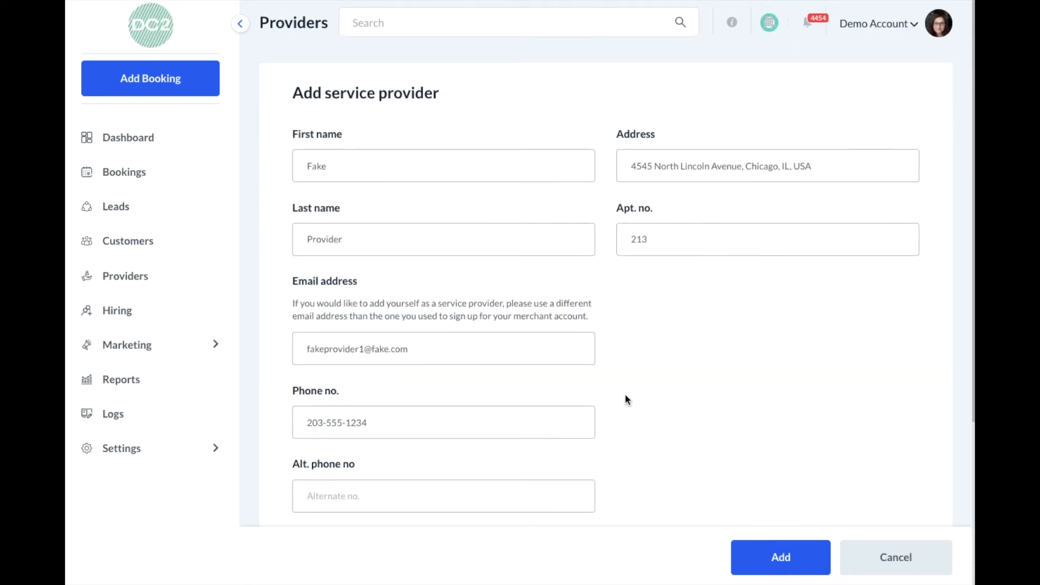
click(784, 562)
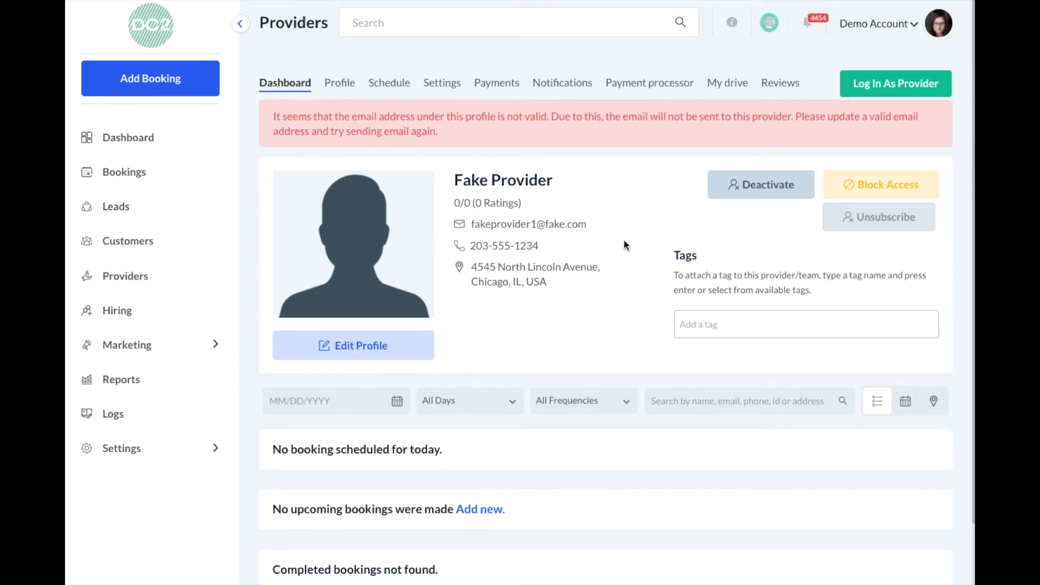
Step: Examine the new provider's dashboard and profile details, including the contact fields, priority and default category
scroll(624, 242, down, 2)
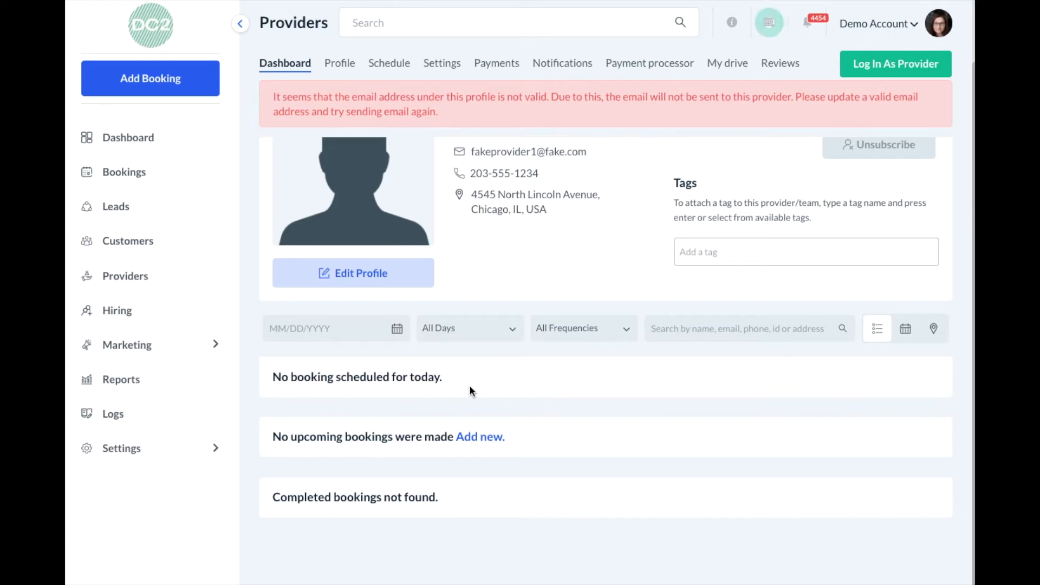
scroll(471, 391, up, 2)
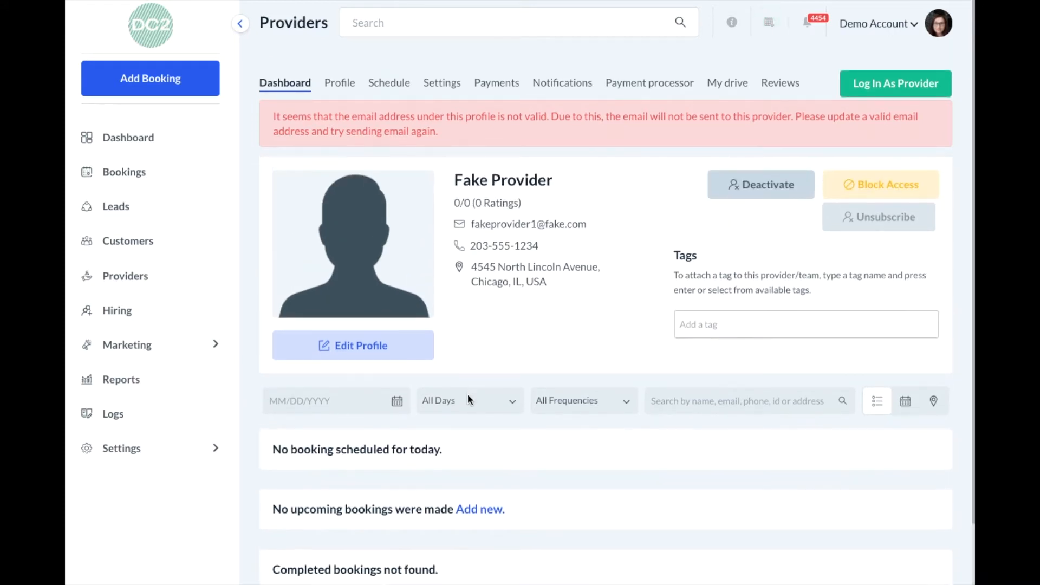
click(340, 82)
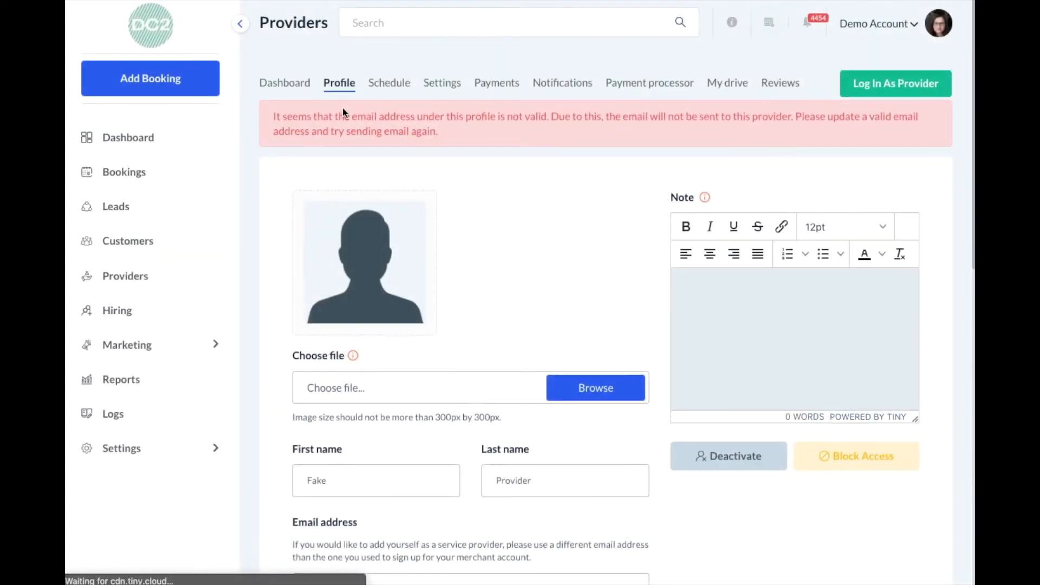
scroll(577, 238, down, 2)
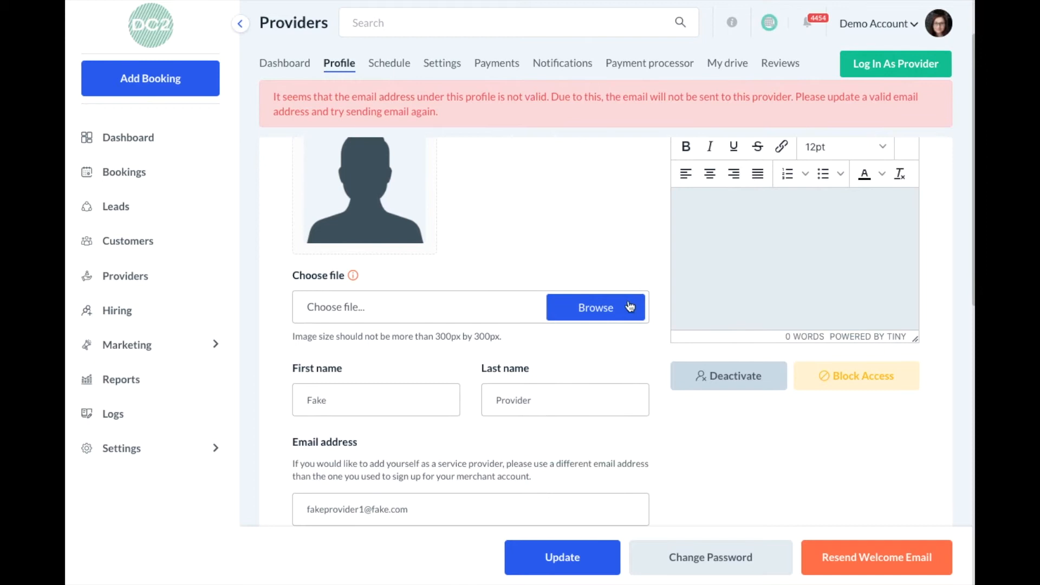
scroll(623, 306, down, 2)
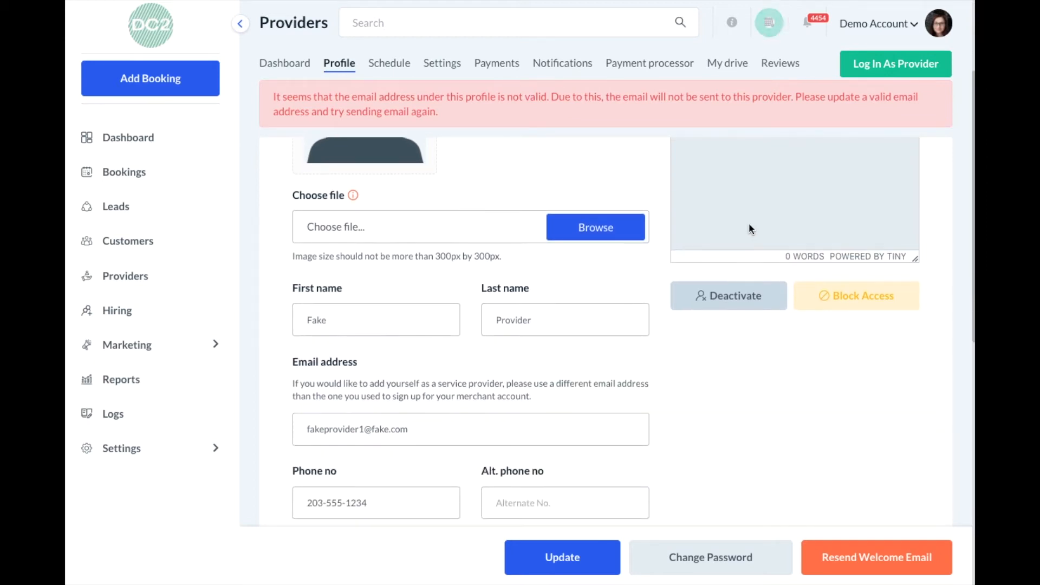
scroll(594, 276, down, 6)
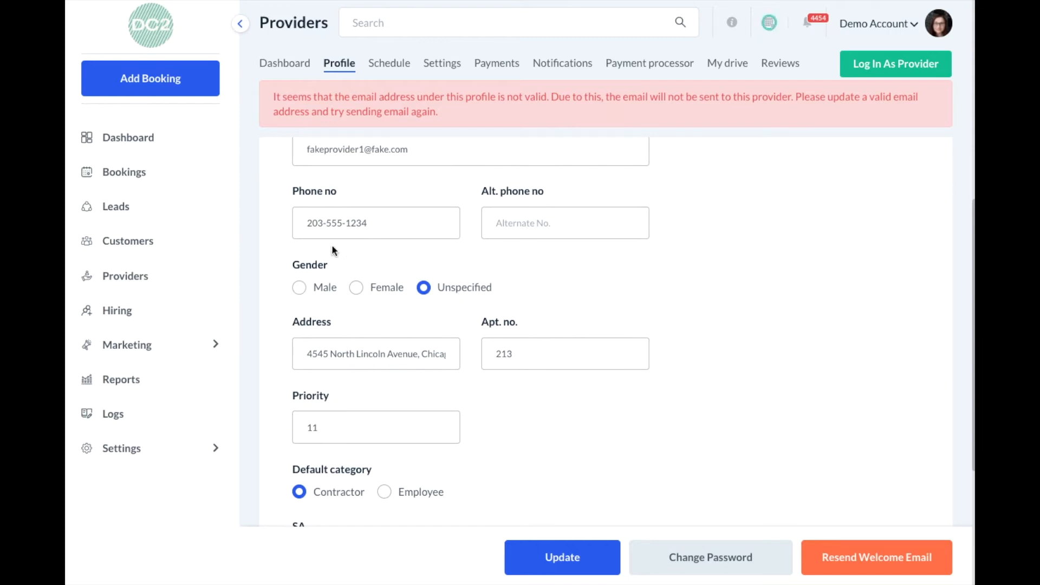
scroll(399, 343, down, 1)
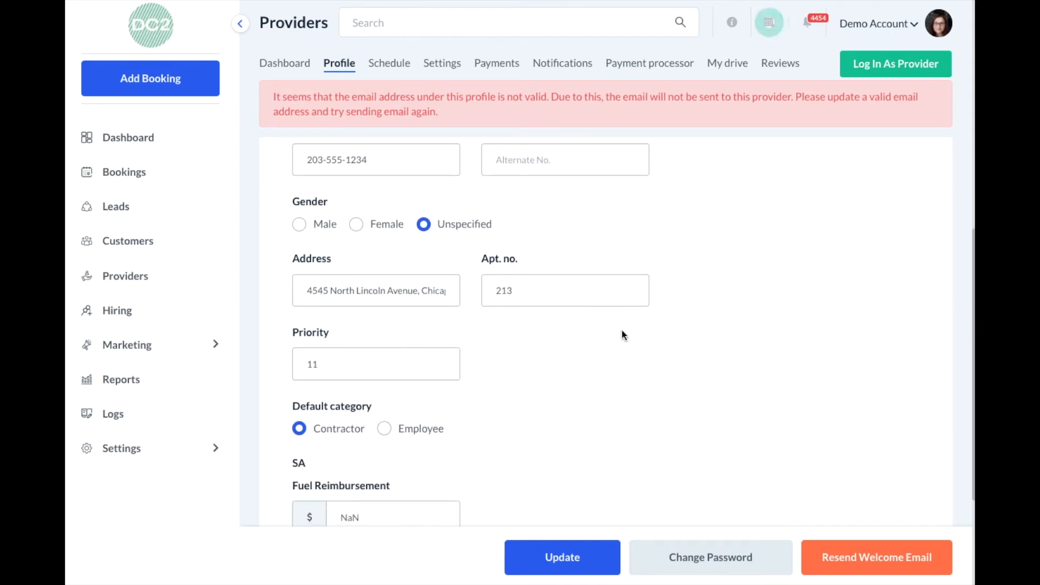
scroll(622, 333, up, 1)
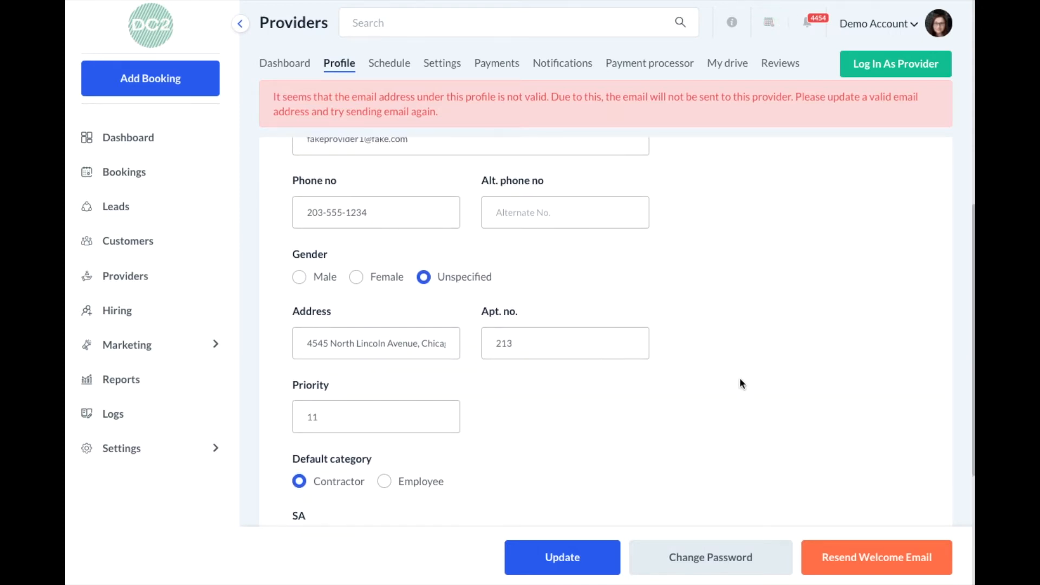
click(687, 557)
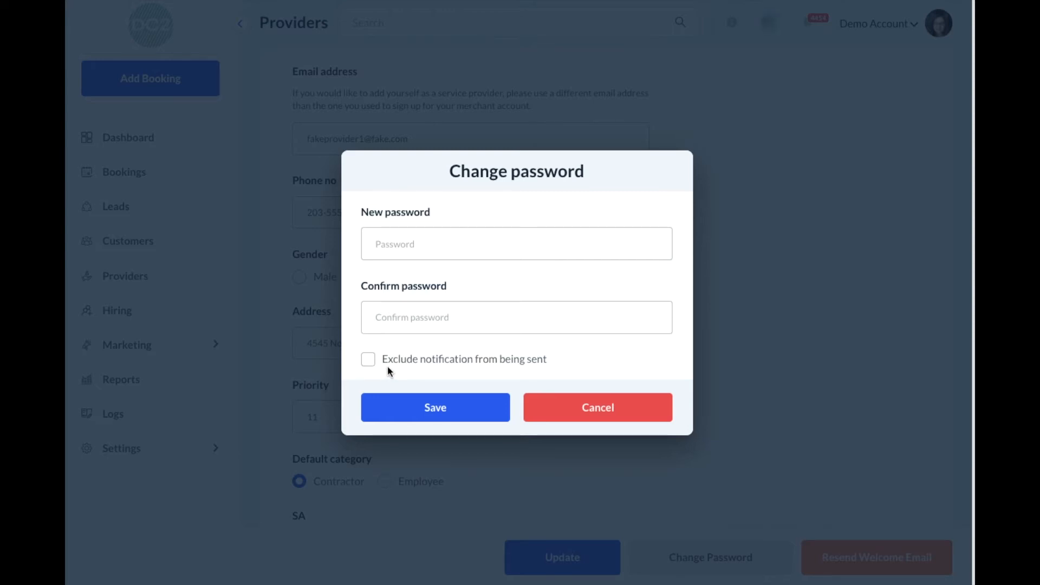
click(427, 415)
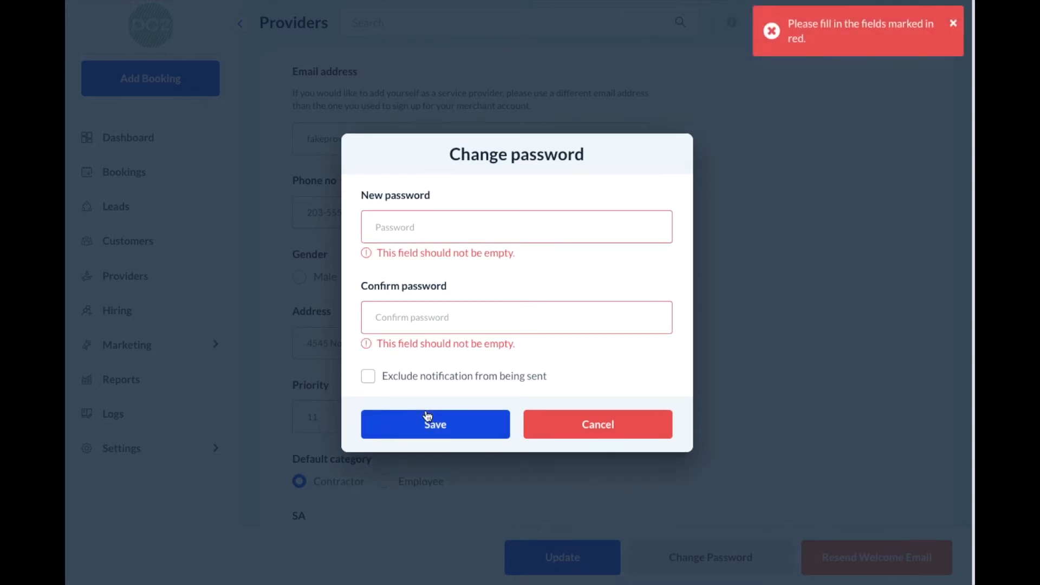
click(576, 440)
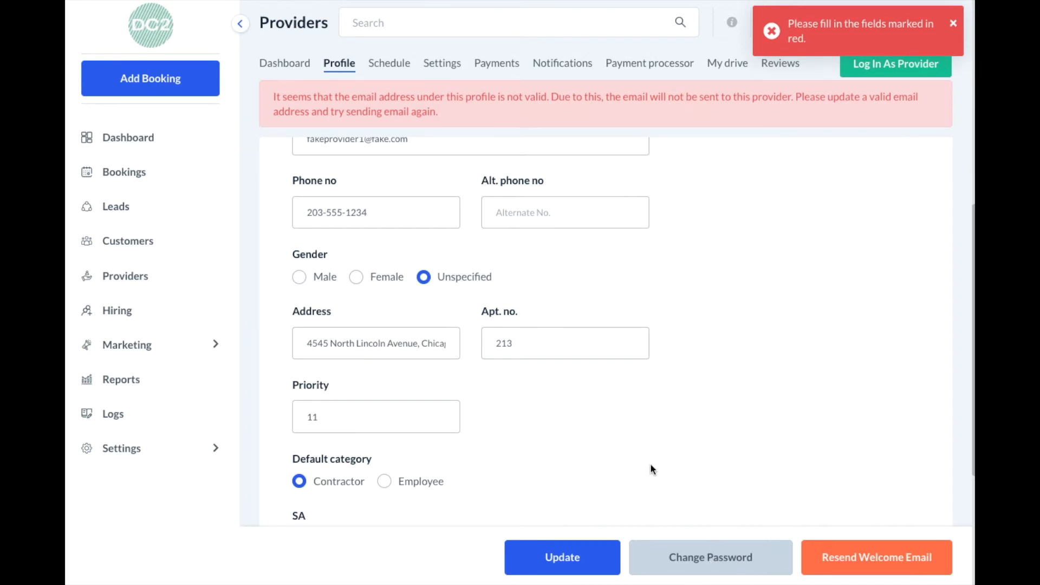
Step: Save the provider's profile, and review the schedule calendar with its options for changing availability
click(579, 561)
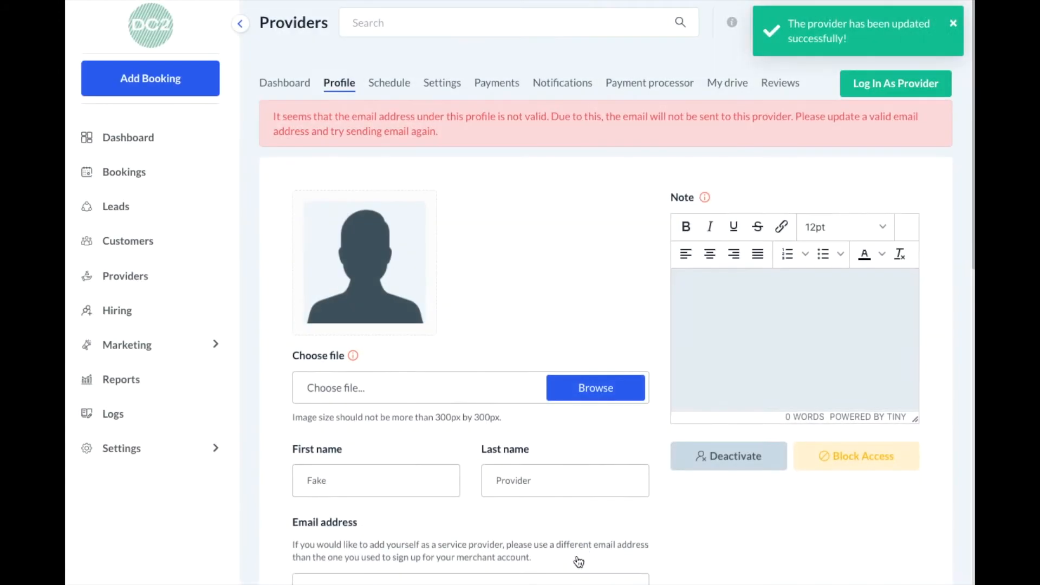
click(385, 86)
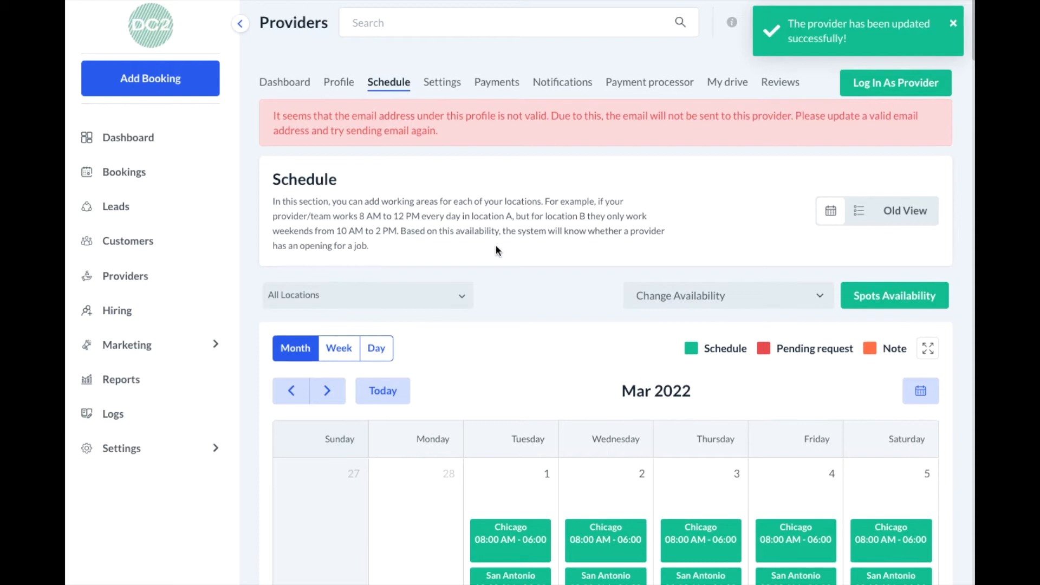
scroll(496, 244, down, 2)
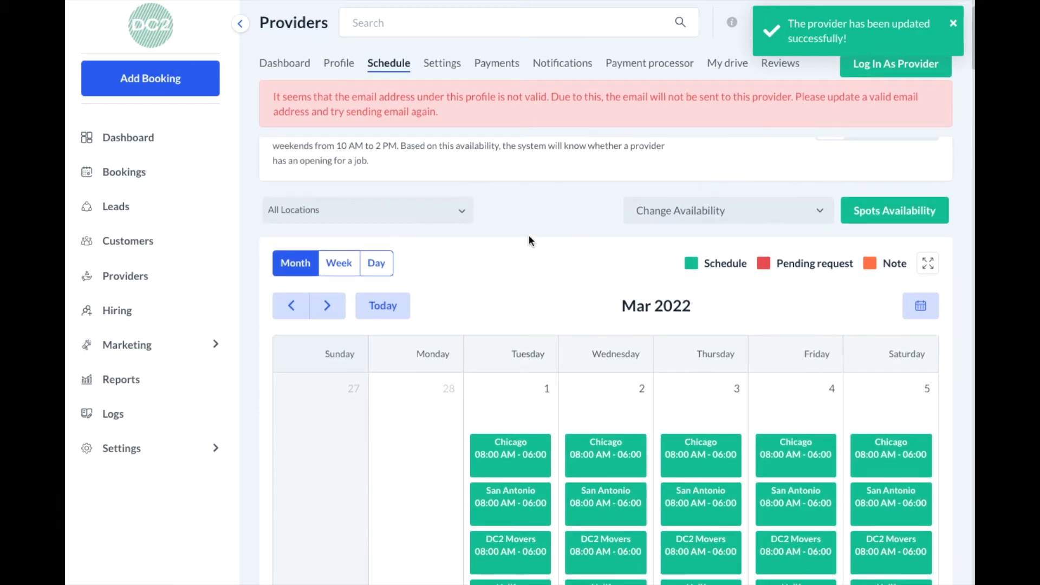
click(680, 212)
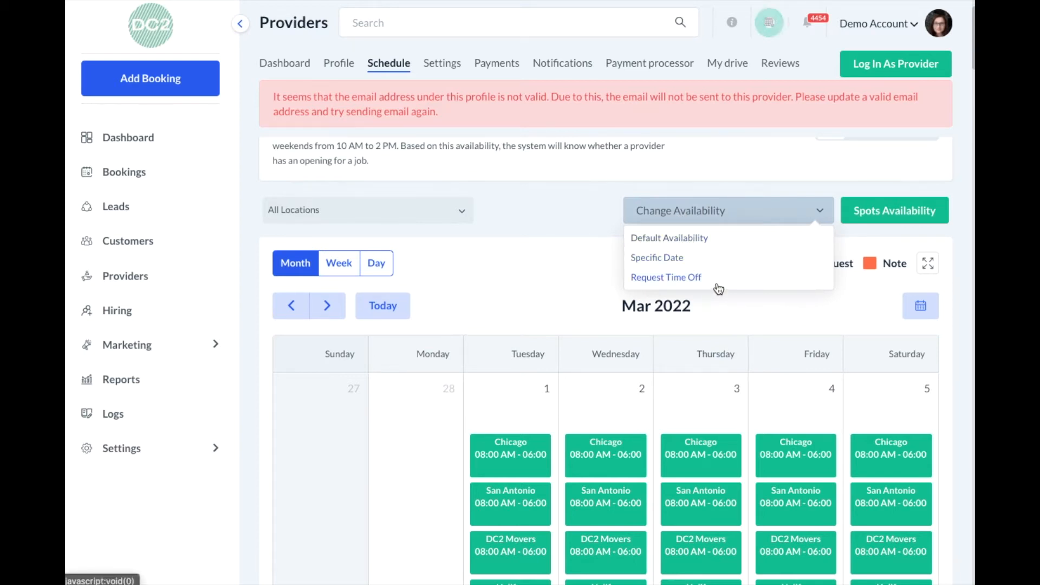
Step: Examine the provider's general permission settings and the industries and forms enabled for them
click(442, 72)
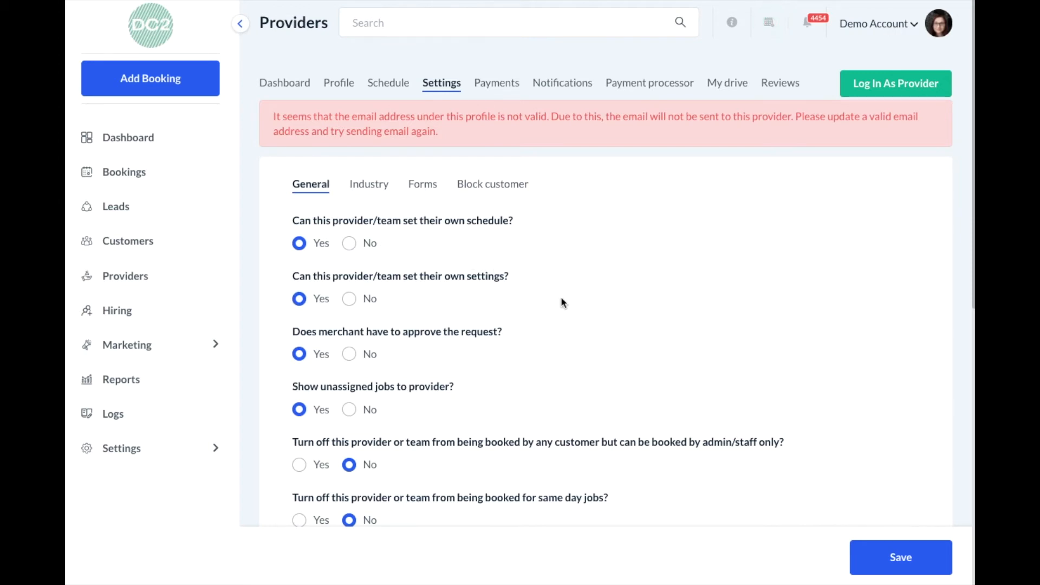
scroll(548, 293, down, 2)
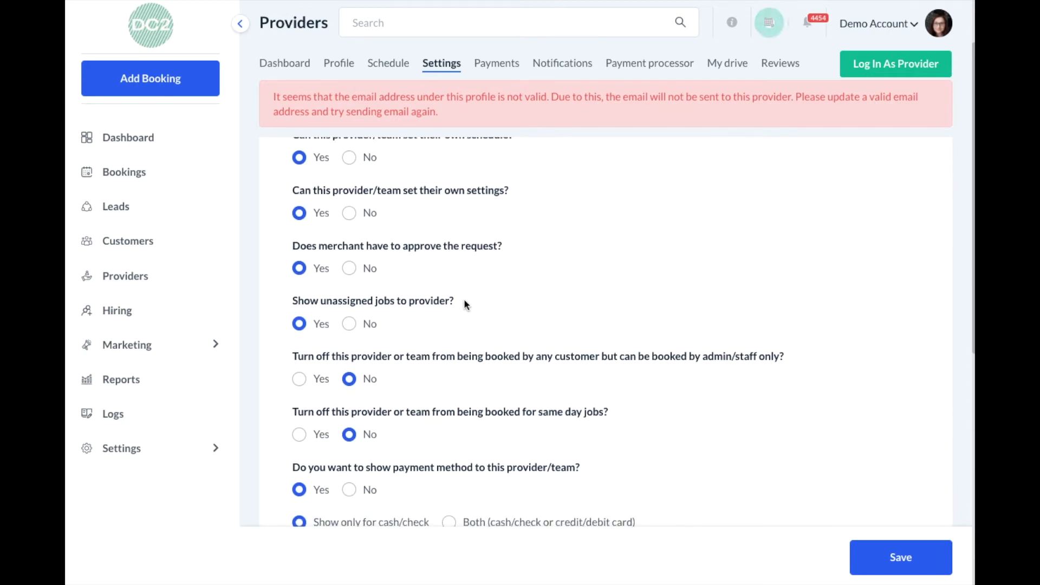
scroll(478, 247, up, 2)
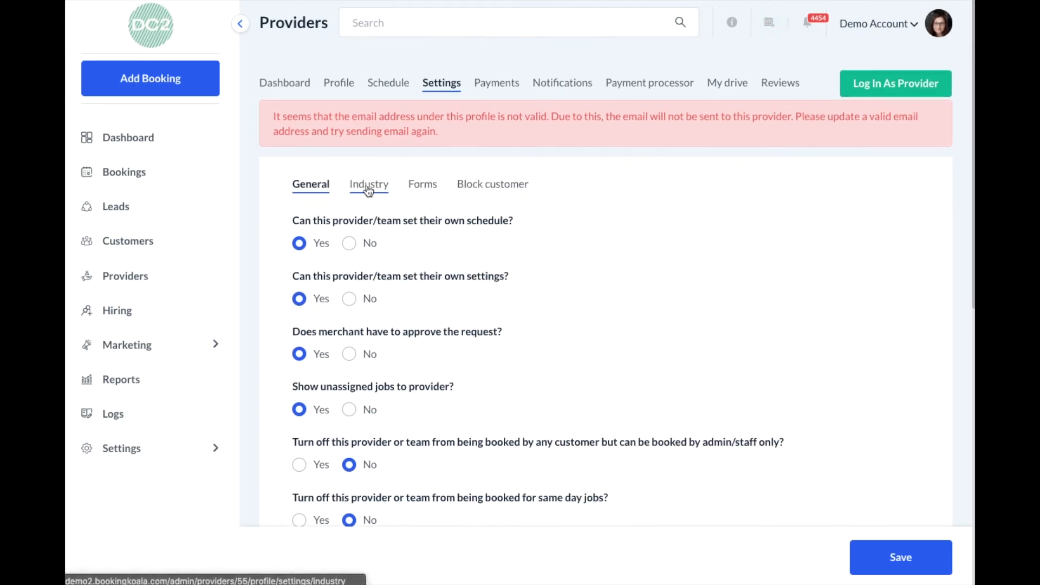
click(369, 191)
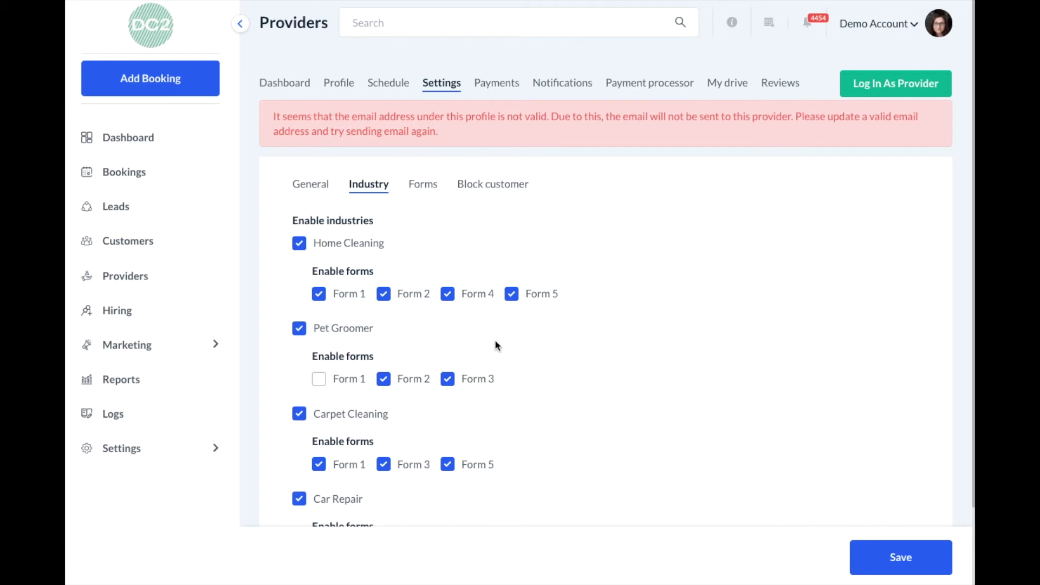
Step: Examine the provider's Home Cleaning Form 1 settings, from wages, frequencies and service categories through pricing parameters, extras and locations
click(423, 187)
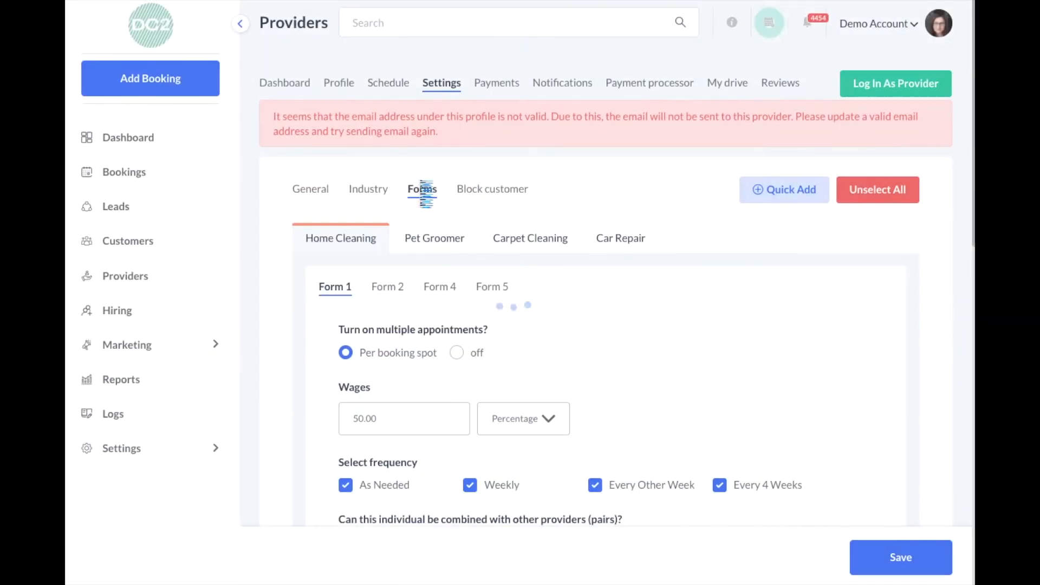
scroll(467, 214, down, 1)
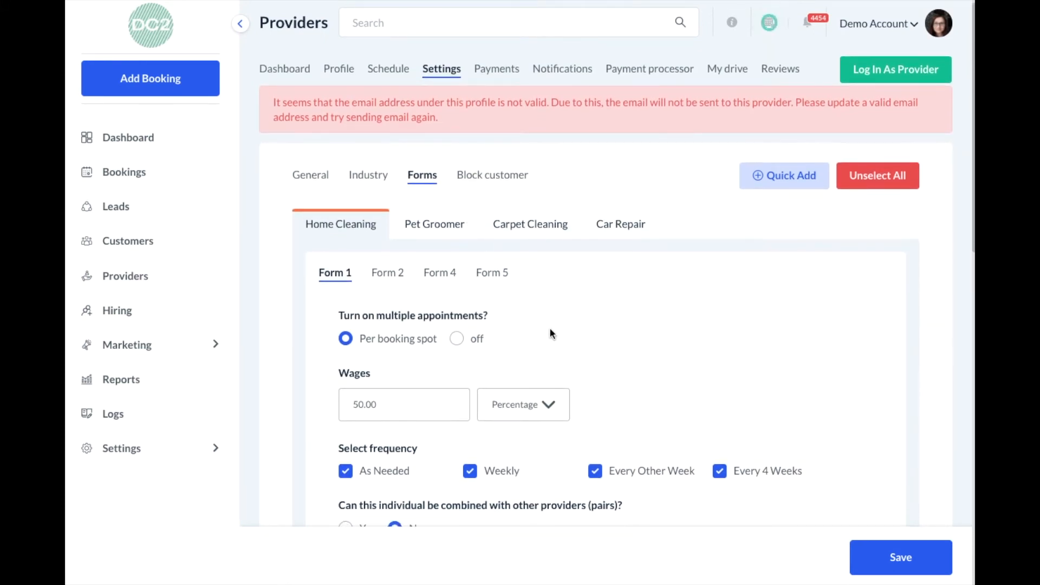
scroll(551, 333, down, 1)
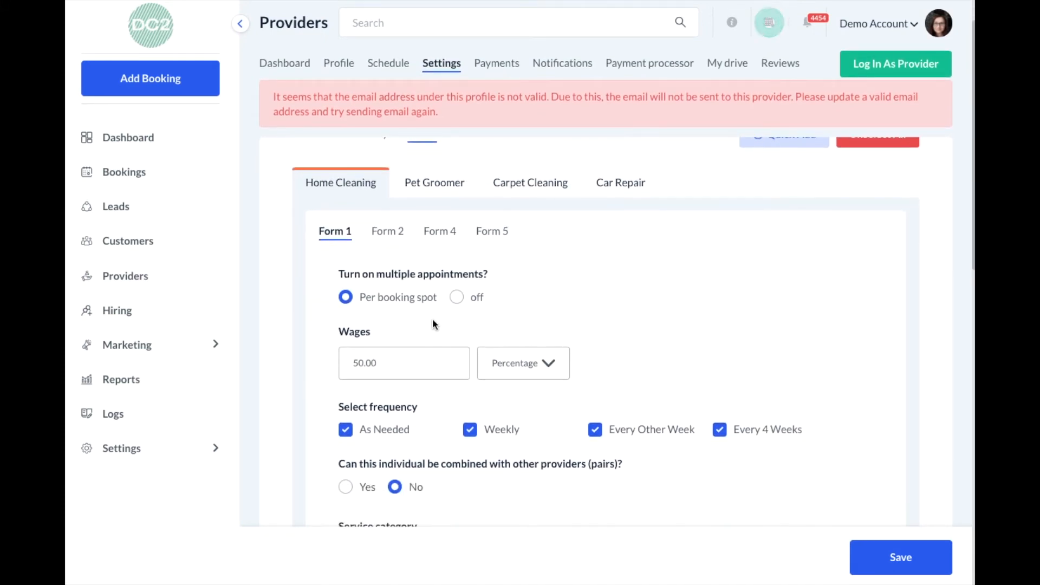
scroll(396, 376, down, 3)
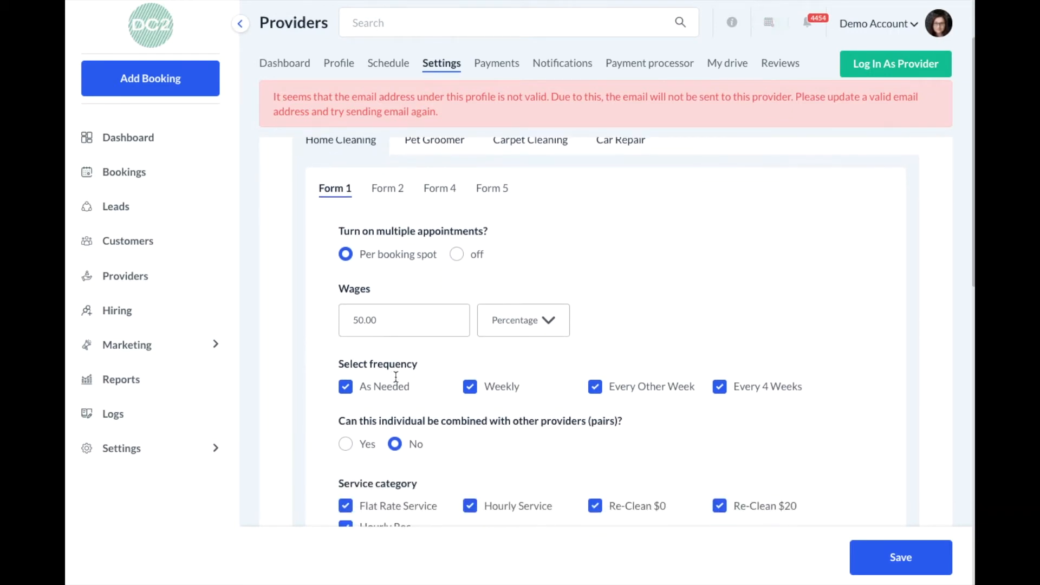
scroll(449, 379, down, 1)
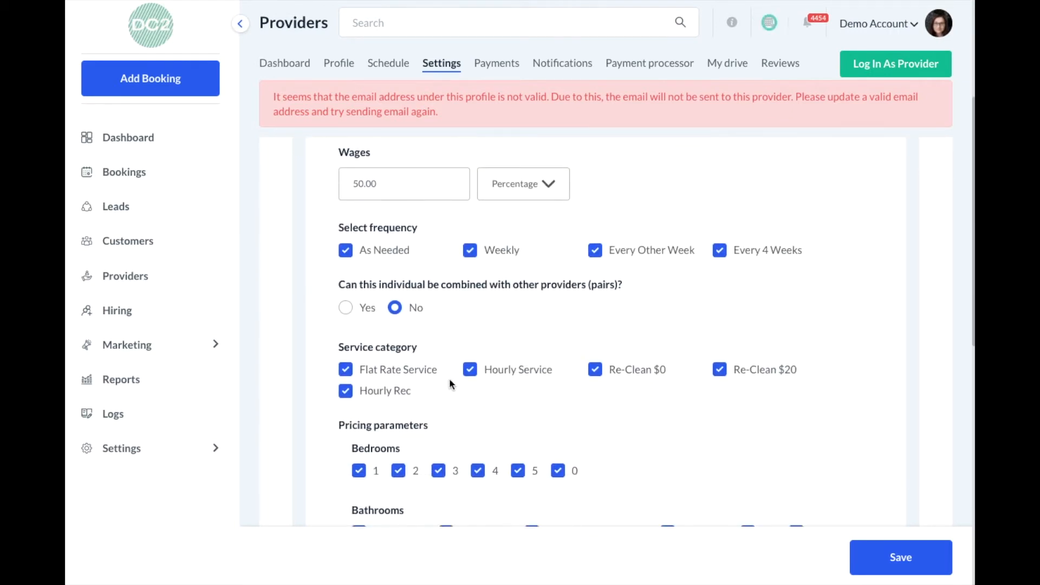
scroll(453, 379, down, 1)
scroll(454, 379, down, 8)
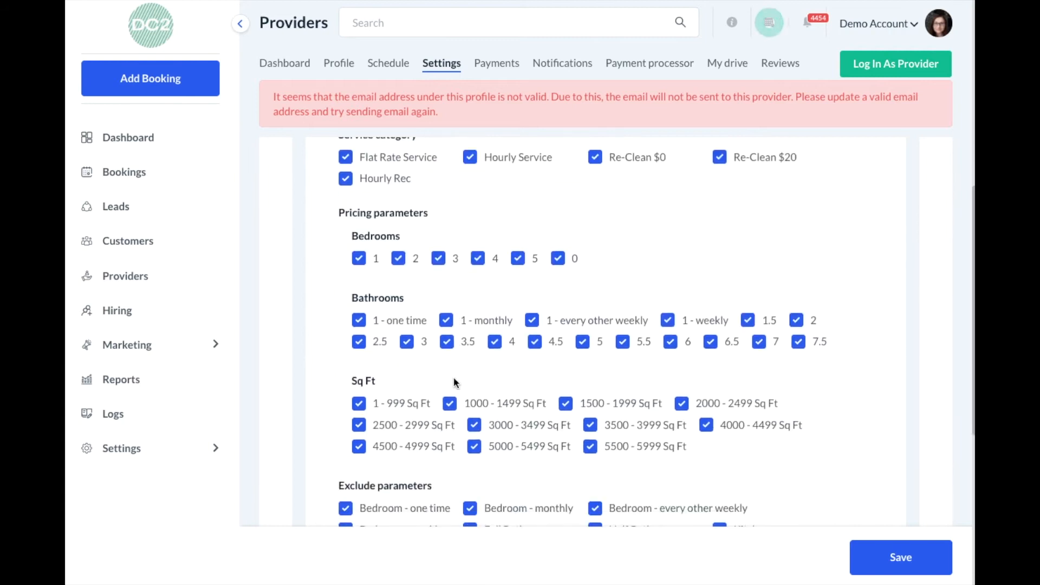
scroll(454, 376, down, 2)
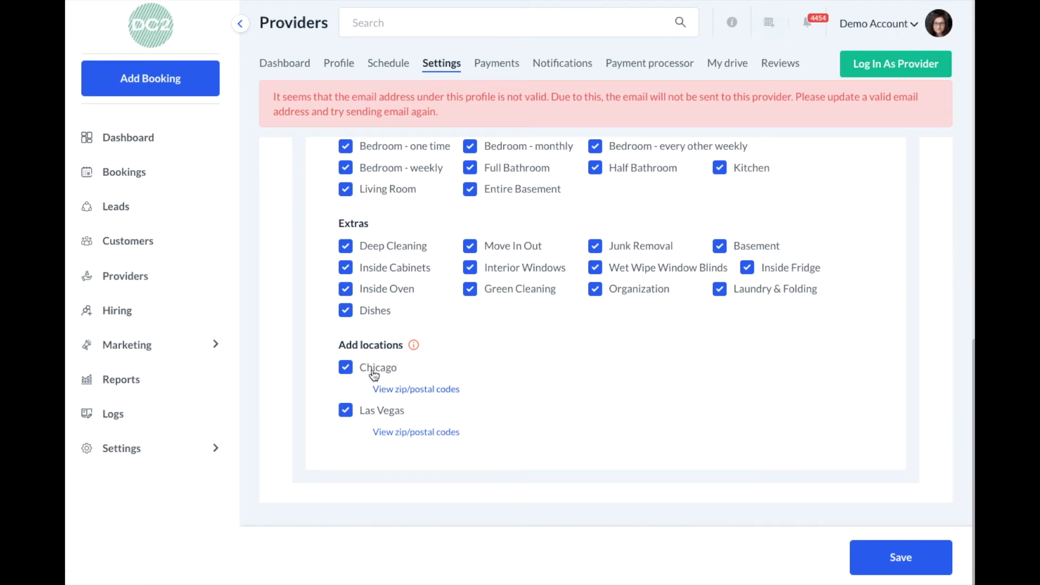
Step: Exclude zip code 60005 from the provider's Chicago location and save the provider settings
click(399, 392)
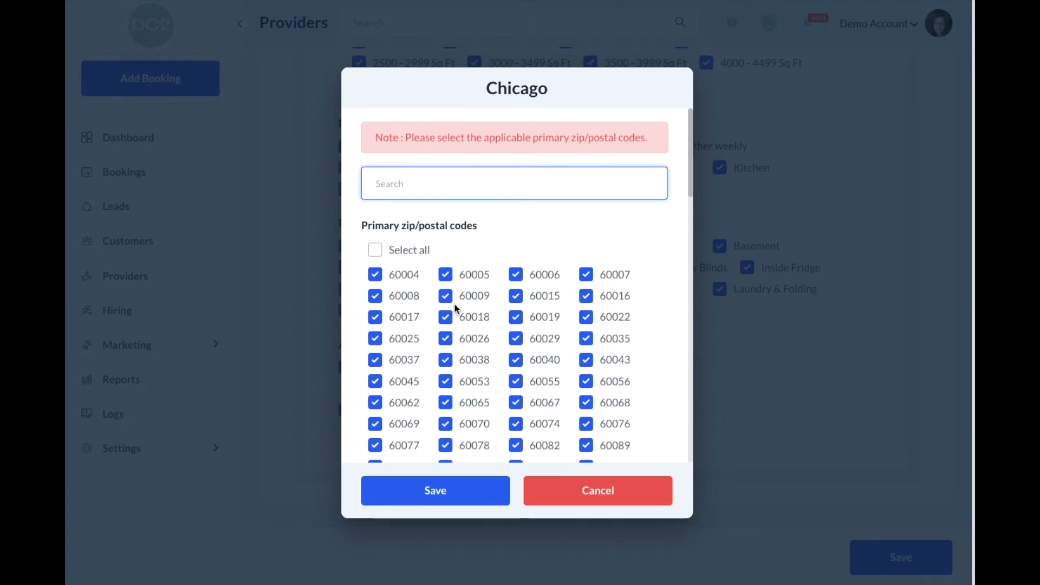
click(446, 276)
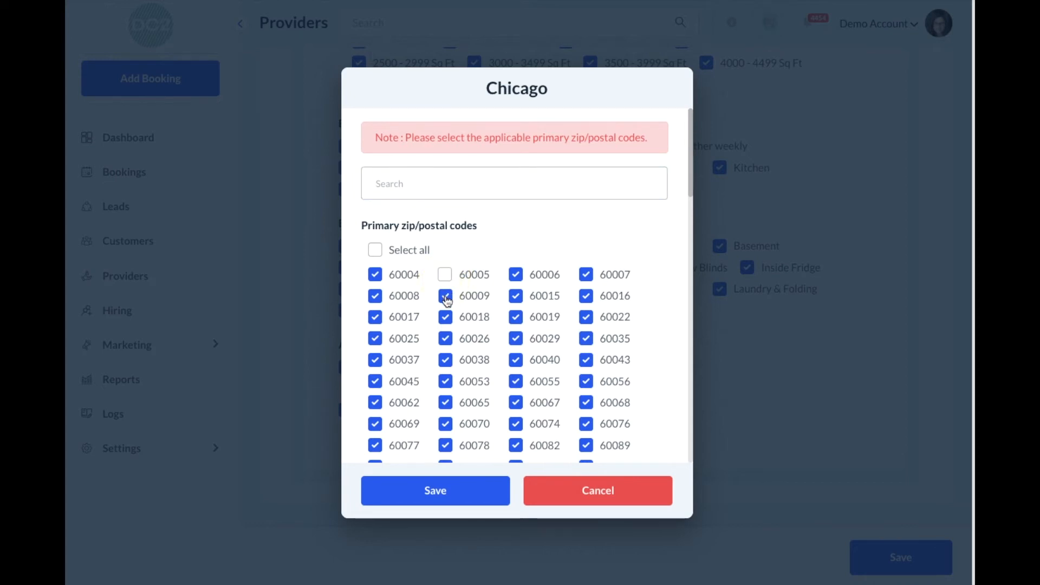
click(444, 492)
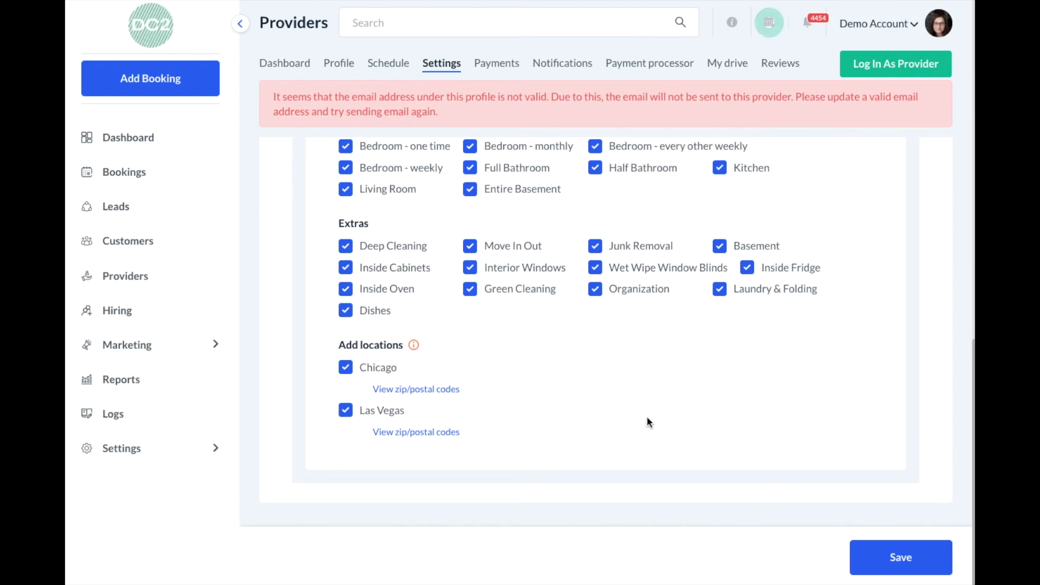
click(907, 565)
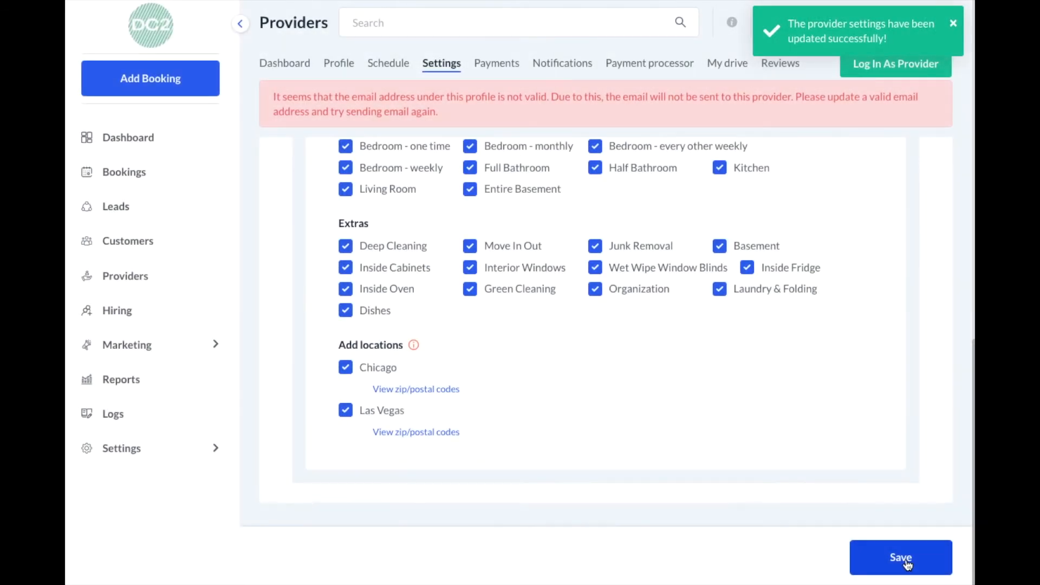
Step: Check the provider's payments and disable the provider's email notification for booking cancellation after 5 PM
click(502, 66)
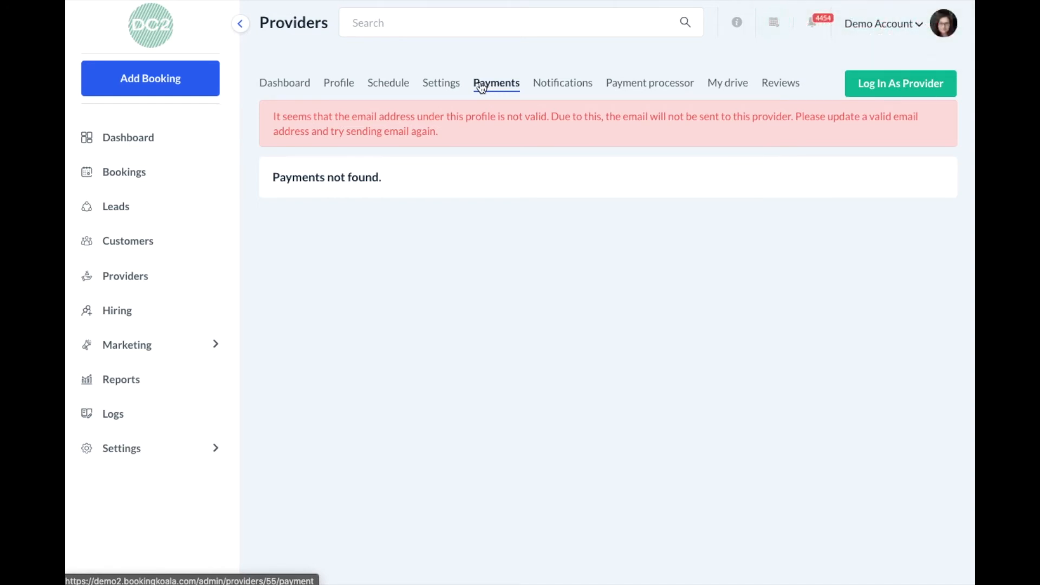
click(563, 89)
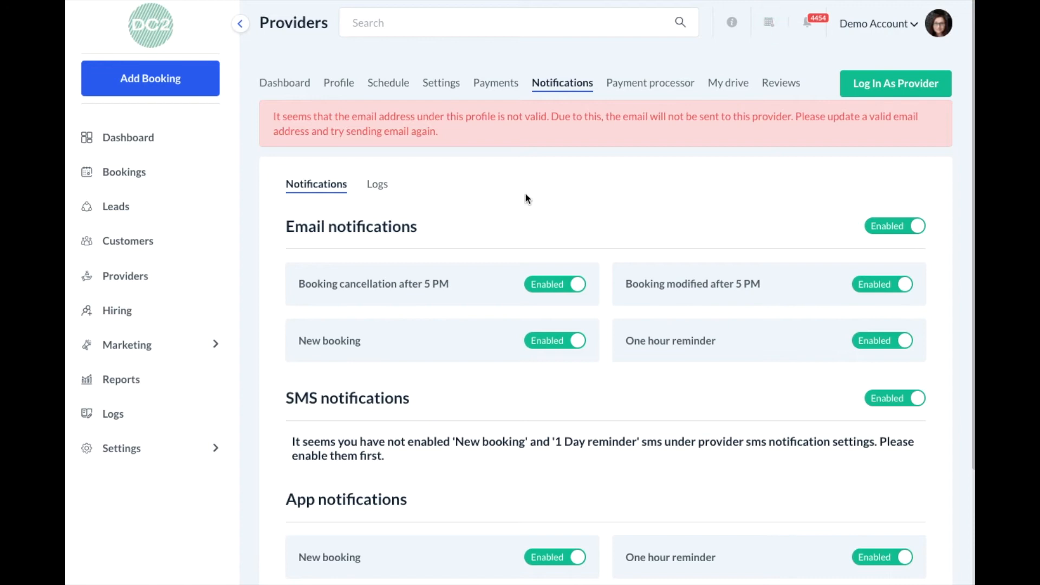
scroll(530, 192, down, 1)
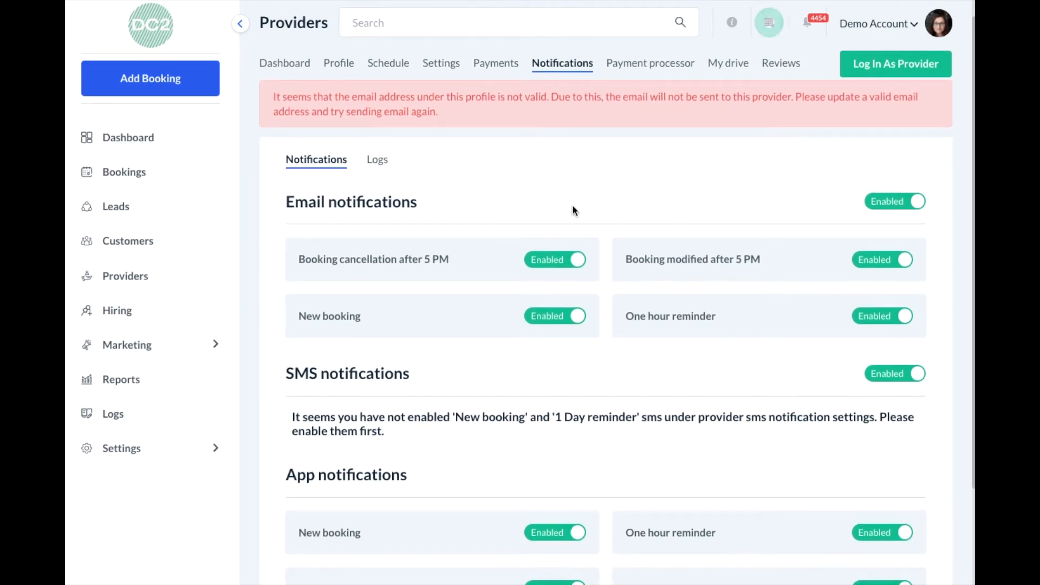
click(561, 263)
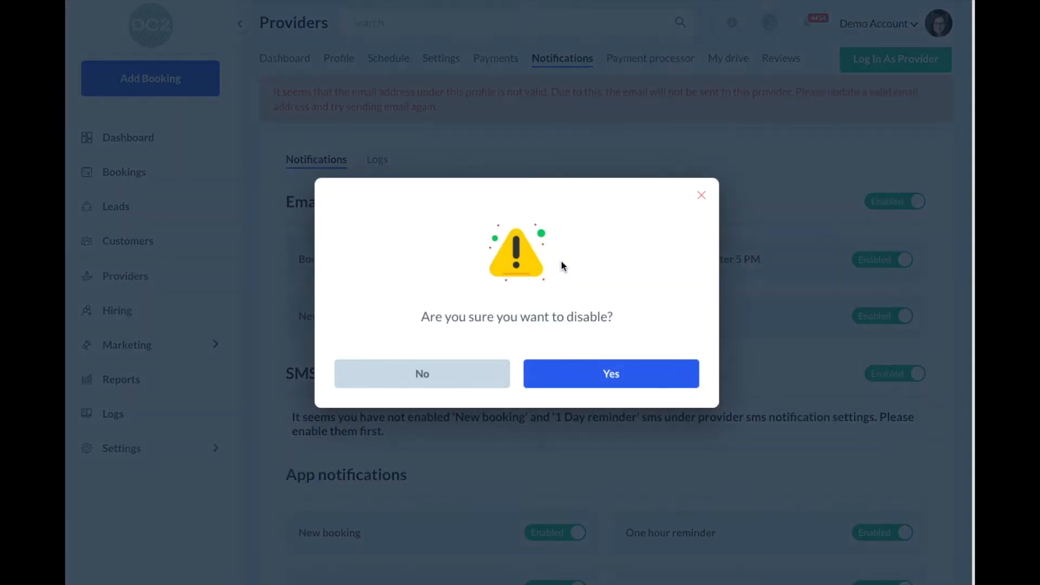
click(617, 382)
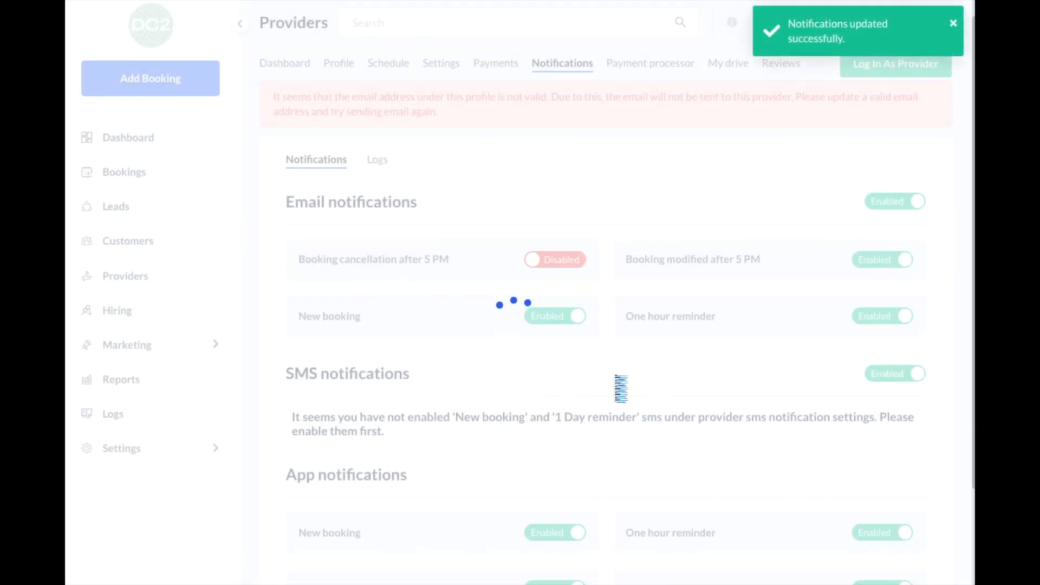
Step: Review the provider's email logs and system logs, including the recorded activities
click(377, 169)
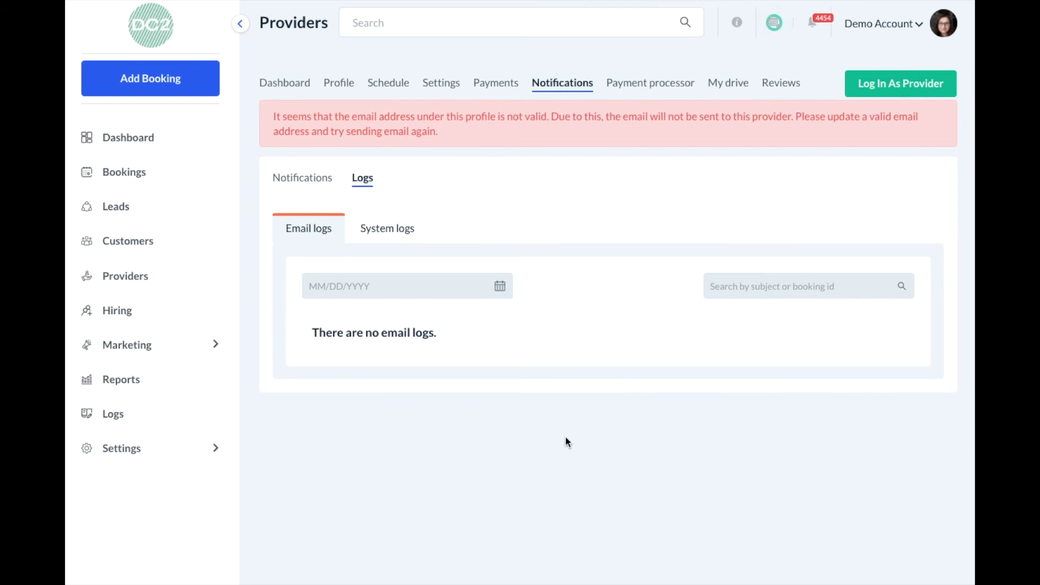
click(396, 236)
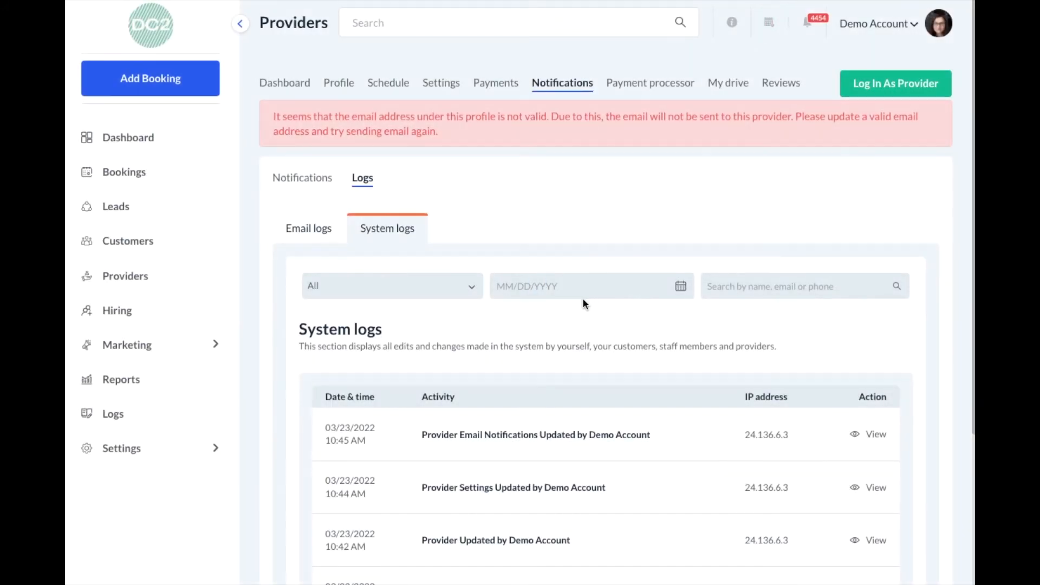
scroll(583, 299, down, 1)
scroll(582, 299, down, 2)
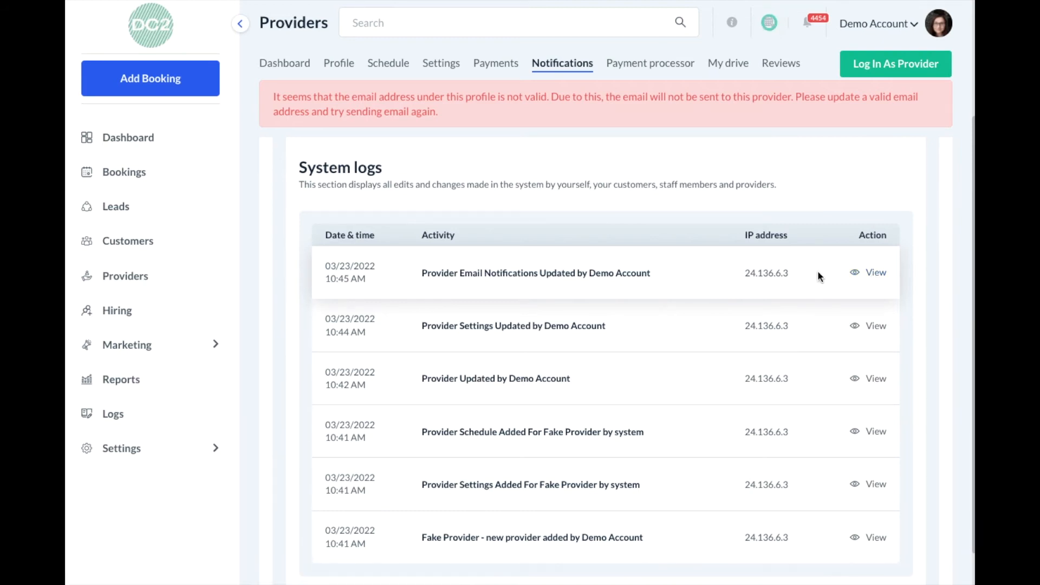
scroll(818, 271, up, 3)
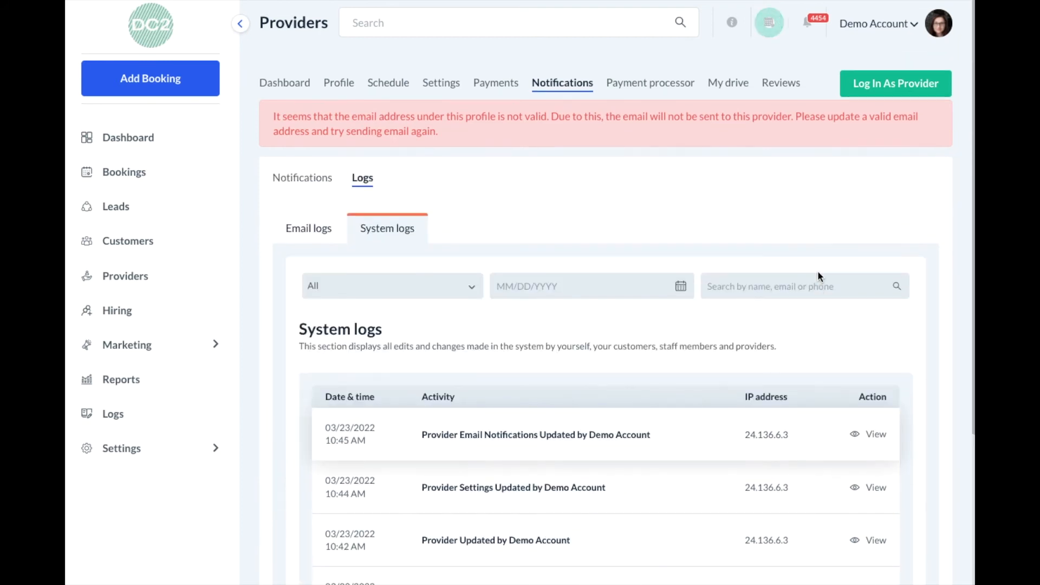
Step: Look through the provider's payment processor options, shared drive and reviews
click(655, 85)
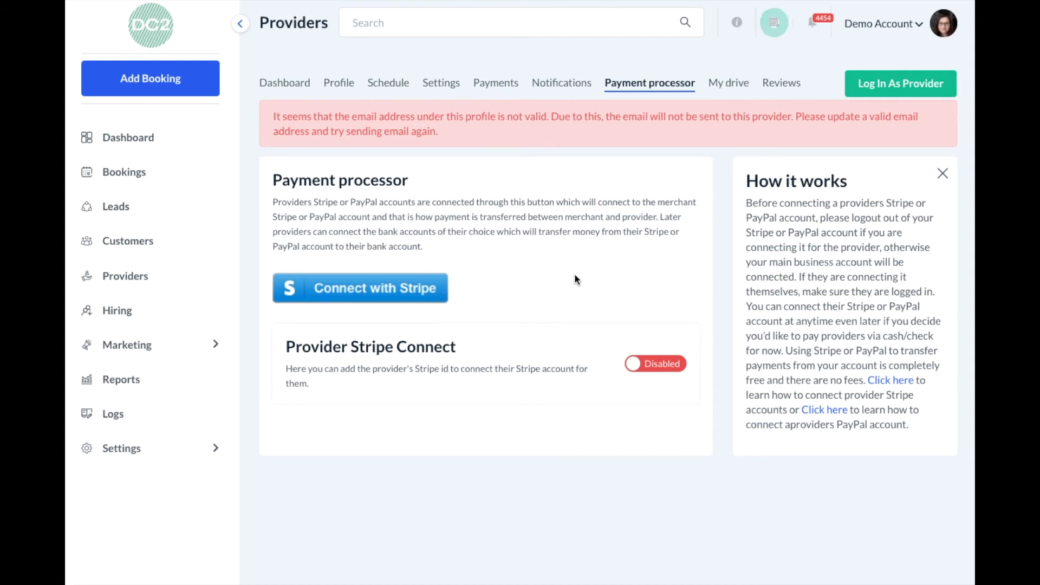
click(729, 85)
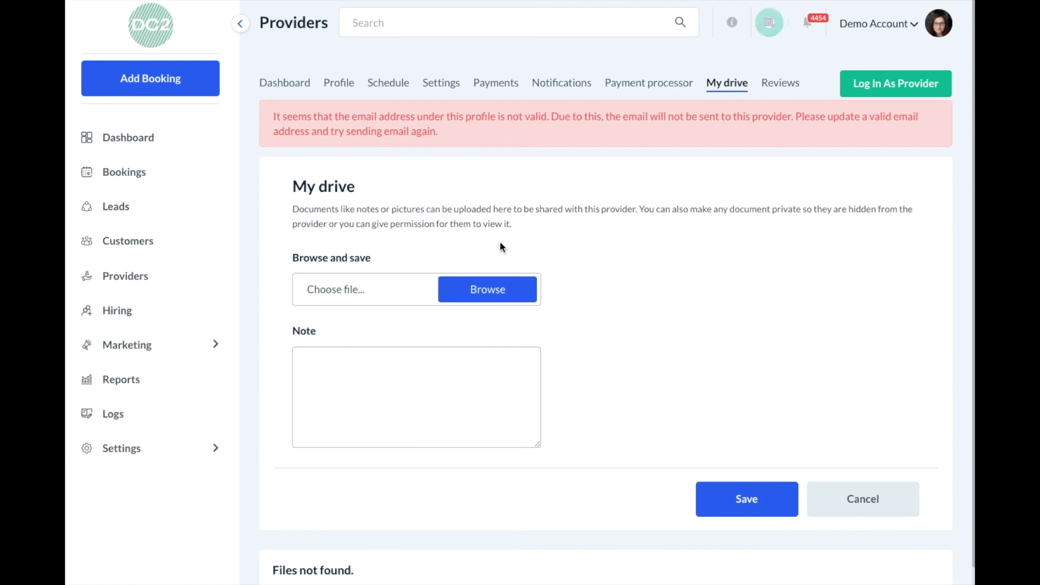
click(774, 86)
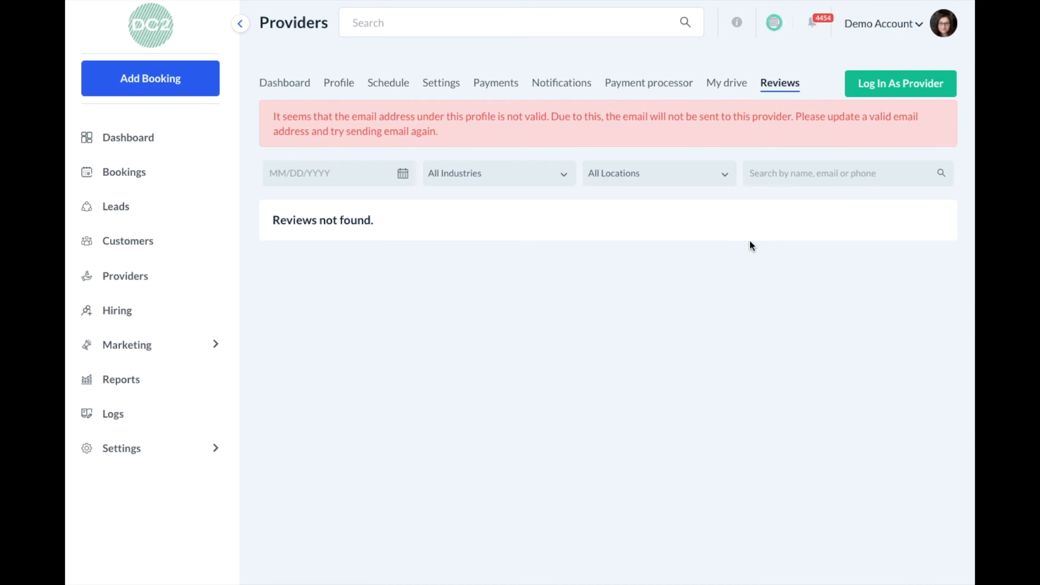
Step: Log in as the provider to view the provider's own dashboard, and return to the admin account
click(882, 92)
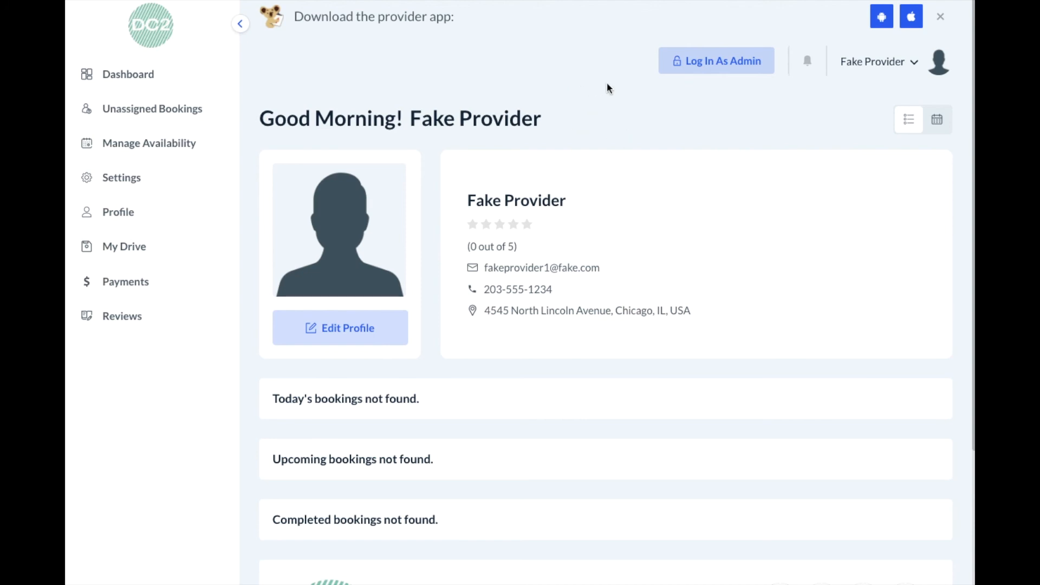
click(713, 64)
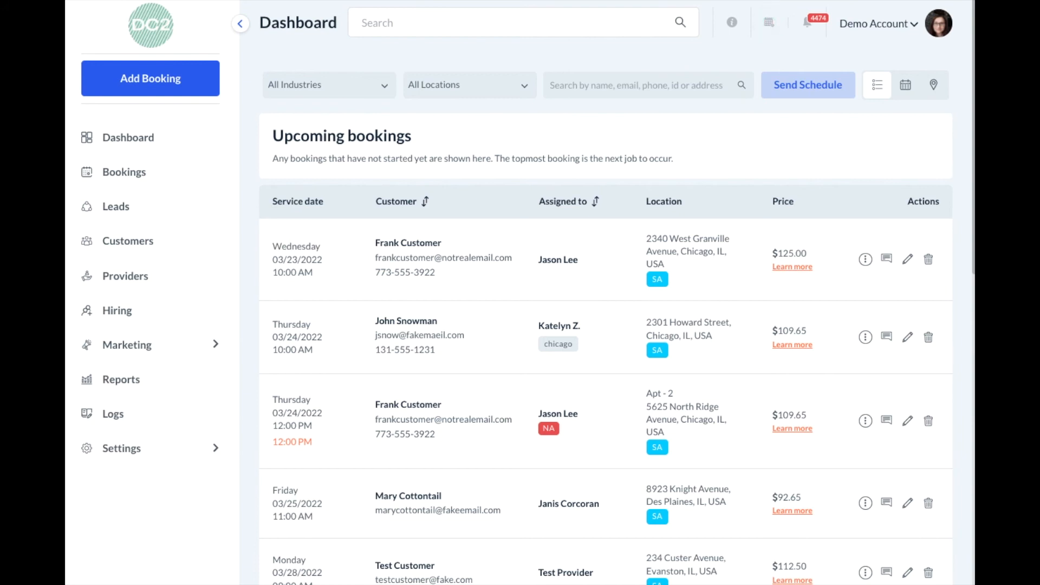
Step: Deactivate the newly added provider in the list of current providers, excluding the notification from being sent
click(162, 279)
click(273, 320)
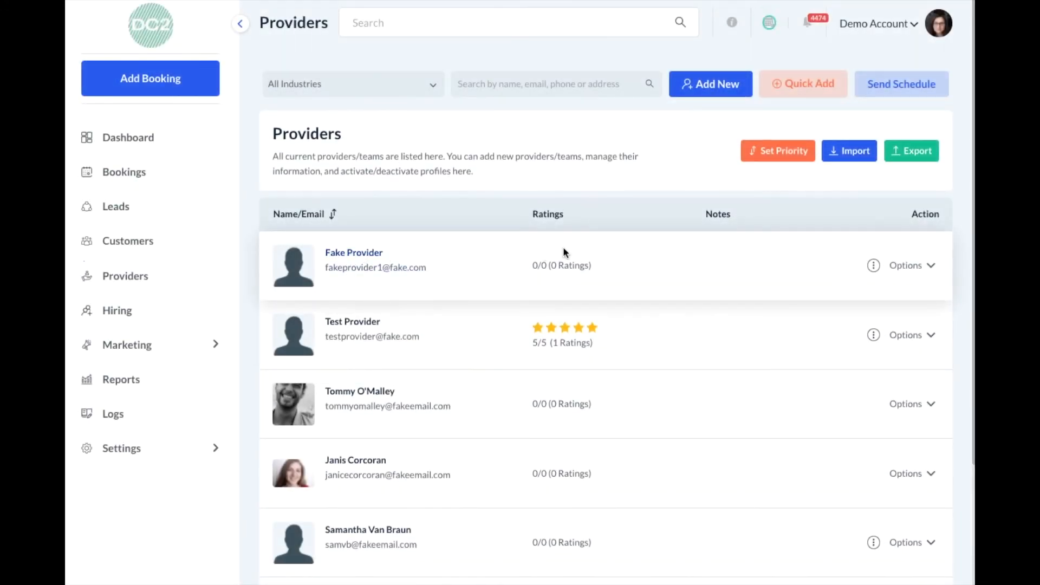
mouse_move(876, 274)
click(908, 271)
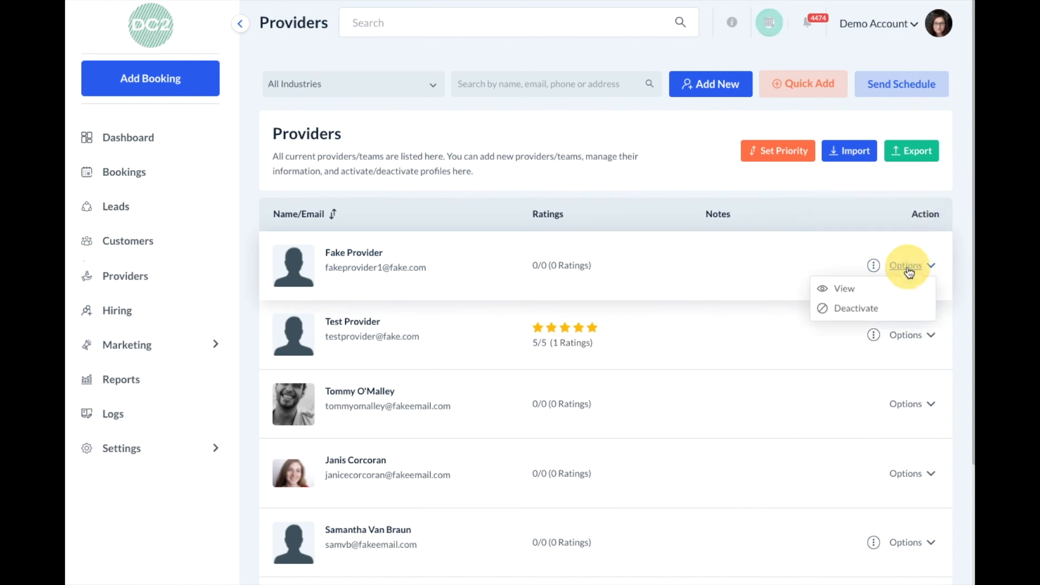
click(861, 308)
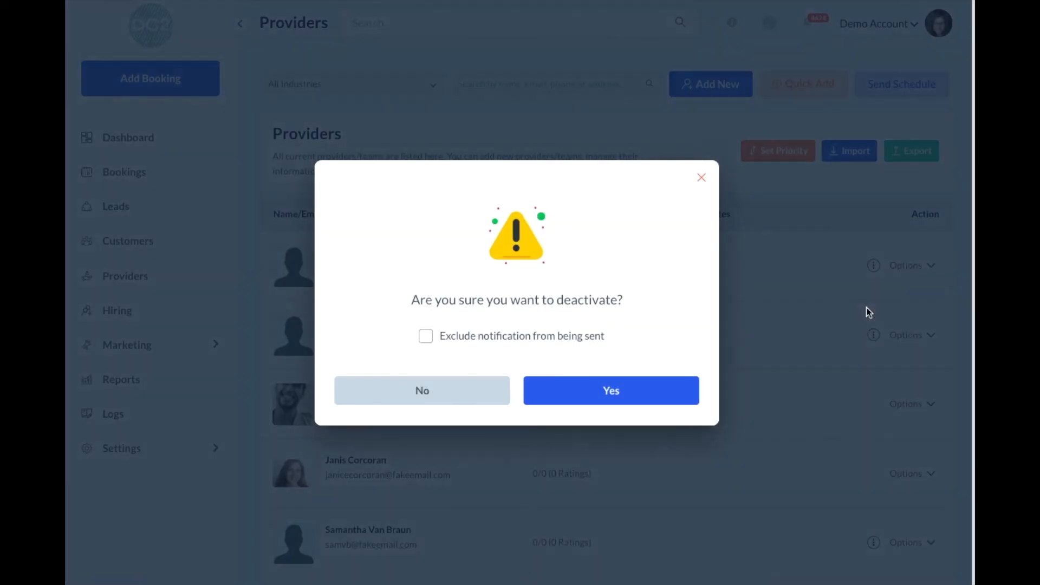
click(426, 338)
click(624, 400)
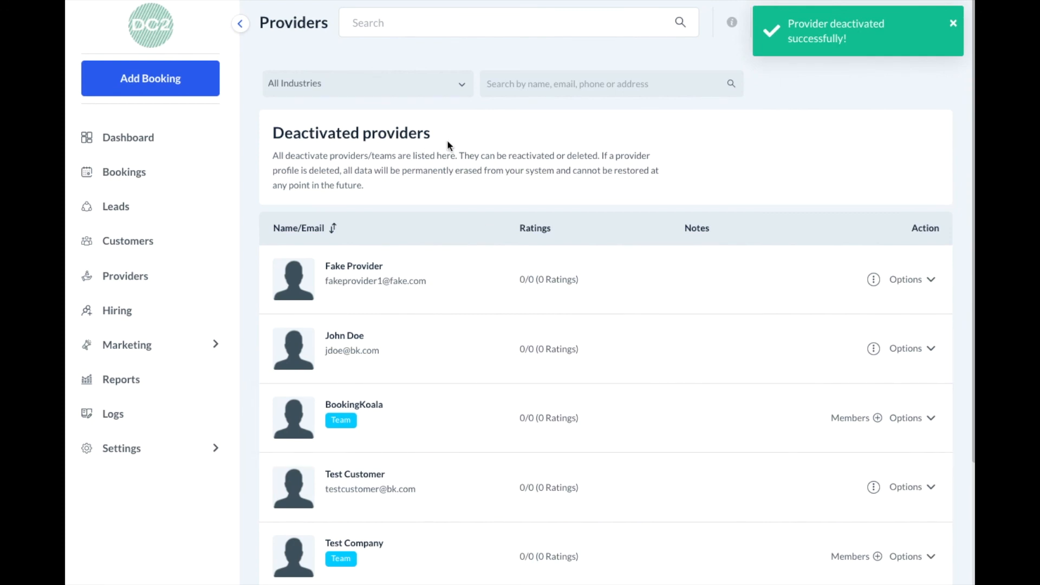
Step: Look over the deactivated providers and permanently delete the newly deactivated provider
scroll(438, 287, down, 3)
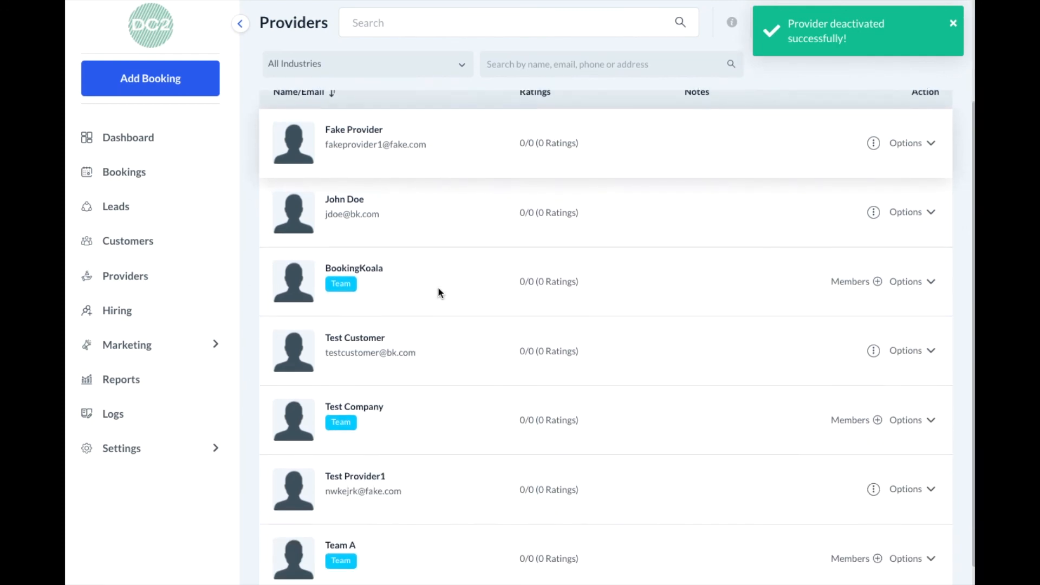
scroll(449, 275, up, 2)
scroll(450, 275, up, 1)
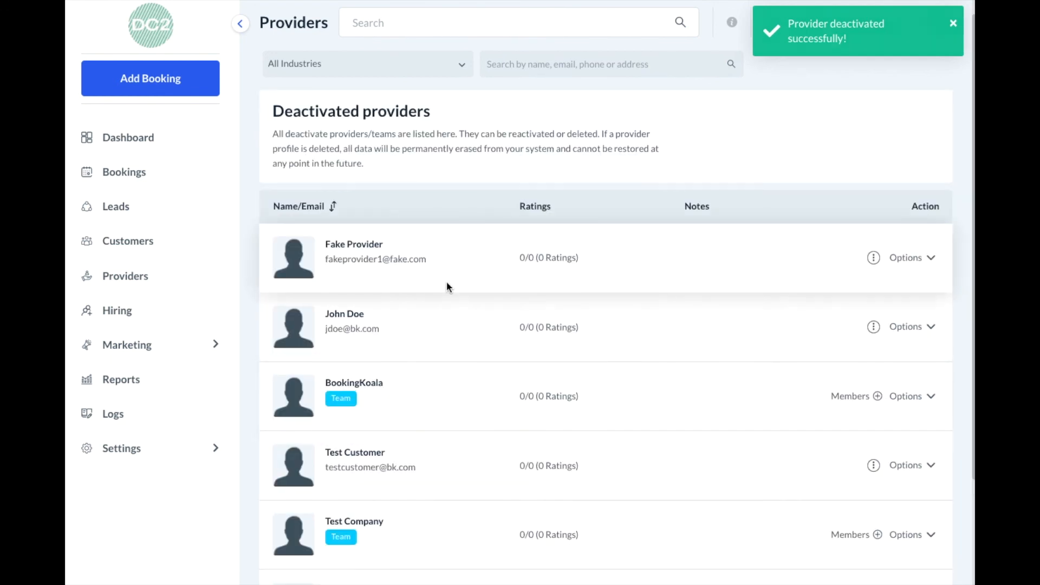
mouse_move(147, 278)
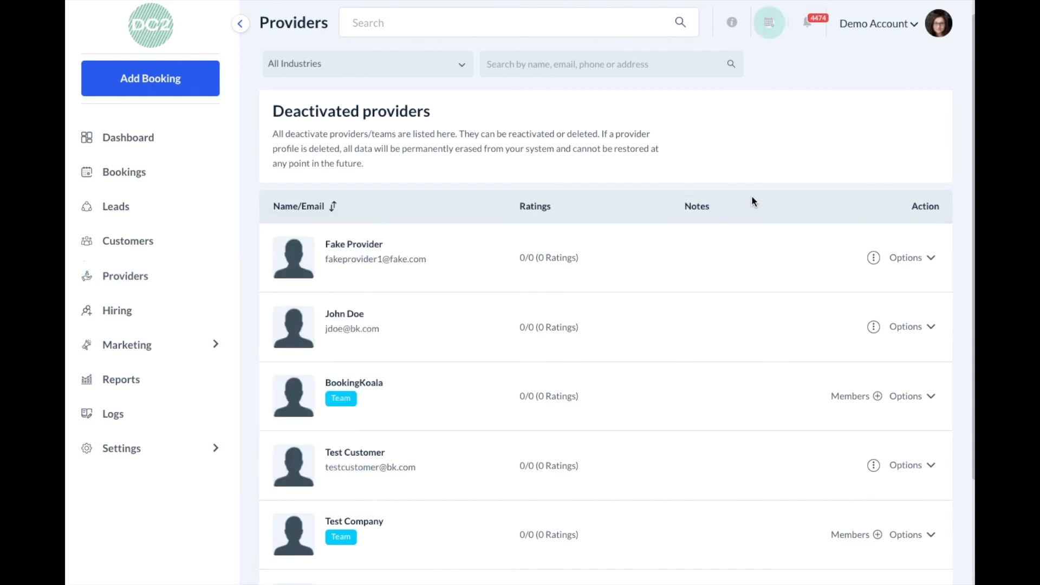
click(919, 262)
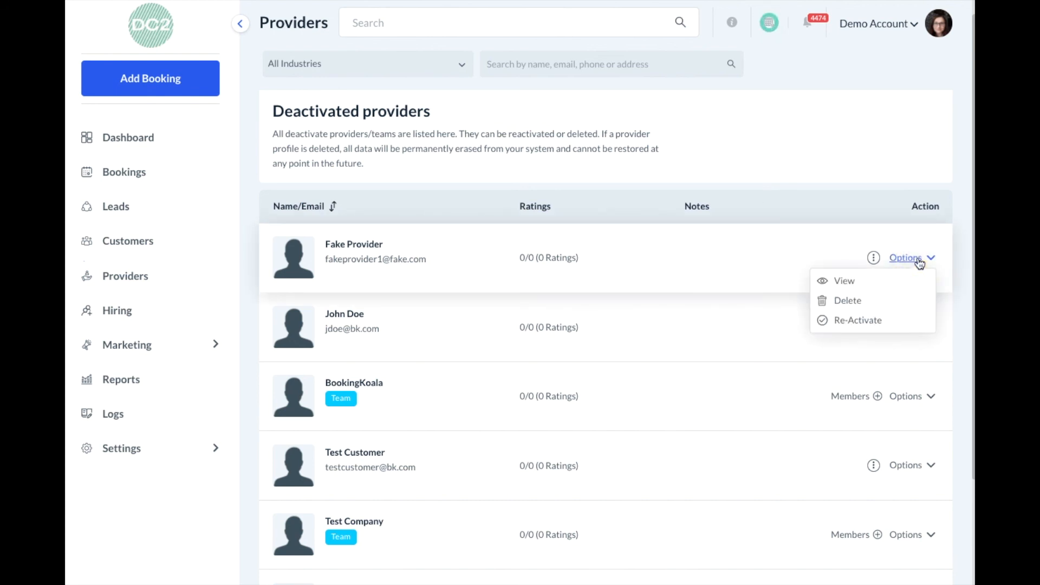
click(860, 303)
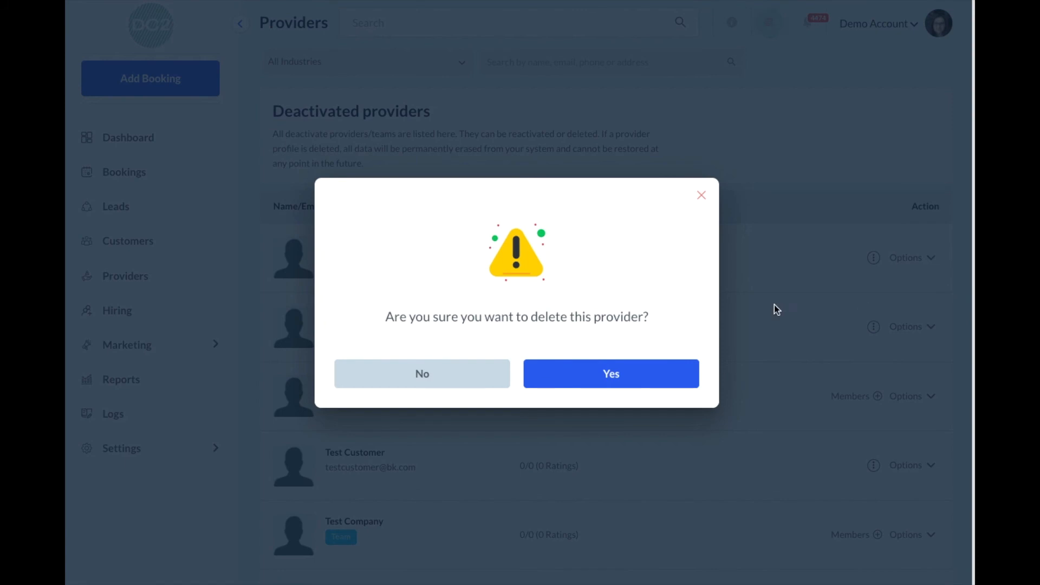
click(570, 385)
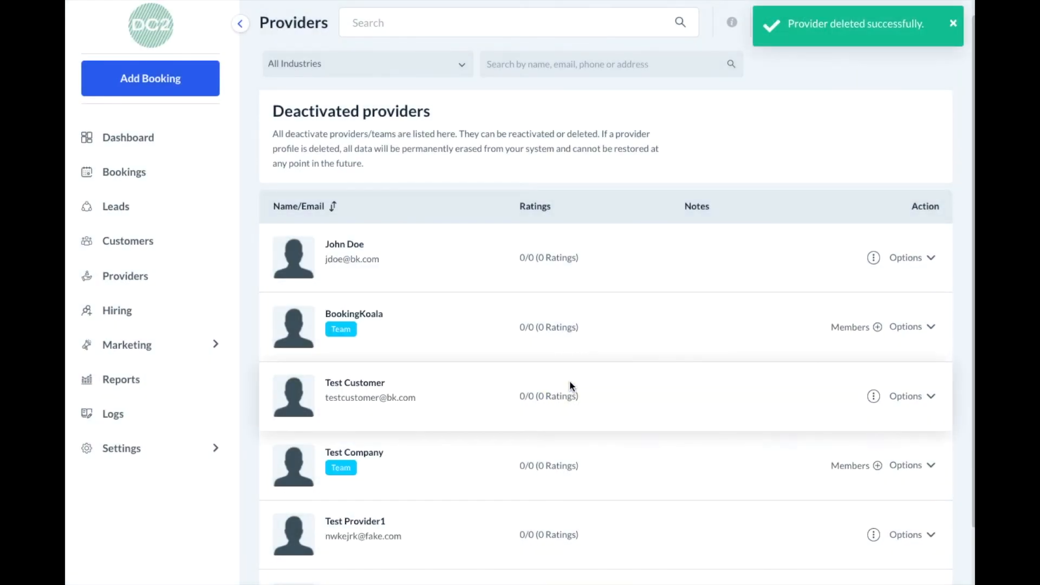